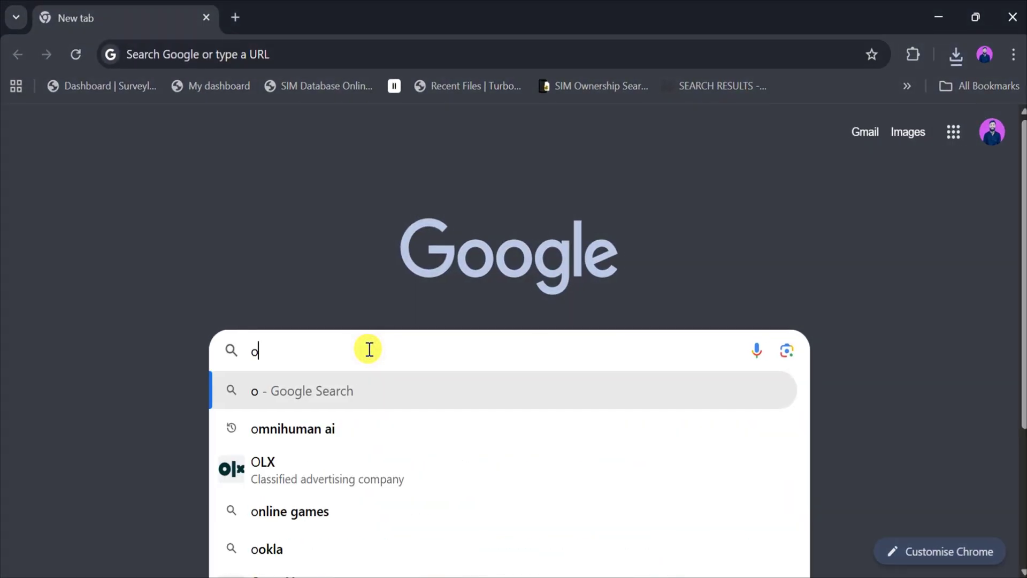
# Run a Google search for 'onlyoffice'.
pyautogui.write('nl')
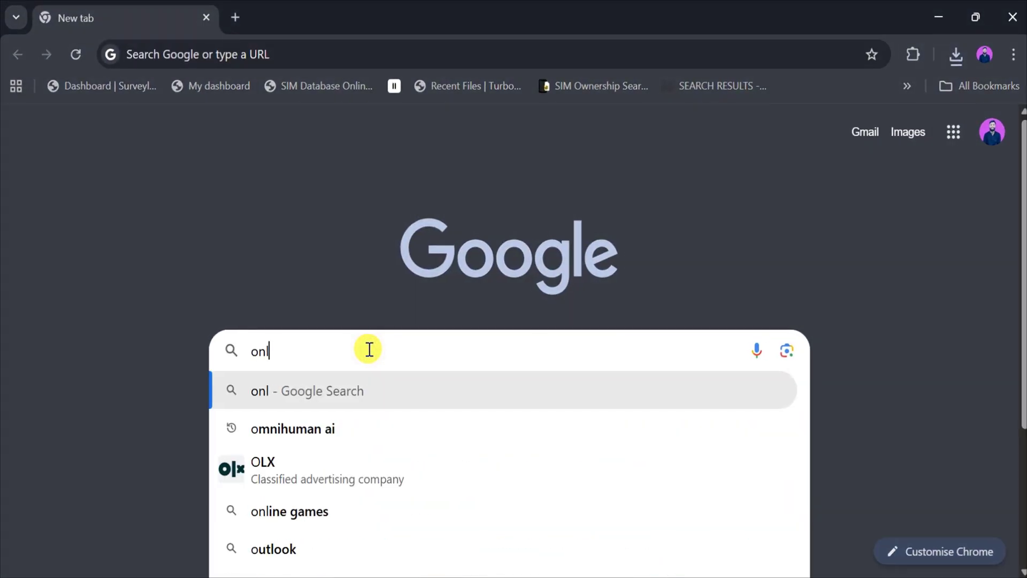
pyautogui.write('ce')
pyautogui.press('Return')
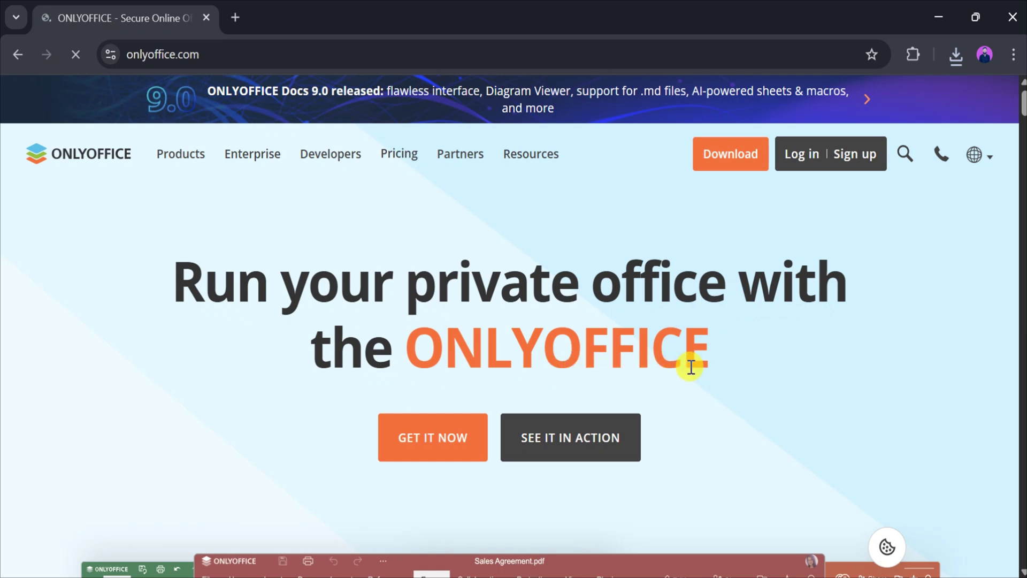
pyautogui.scroll(-8, 690, 367)
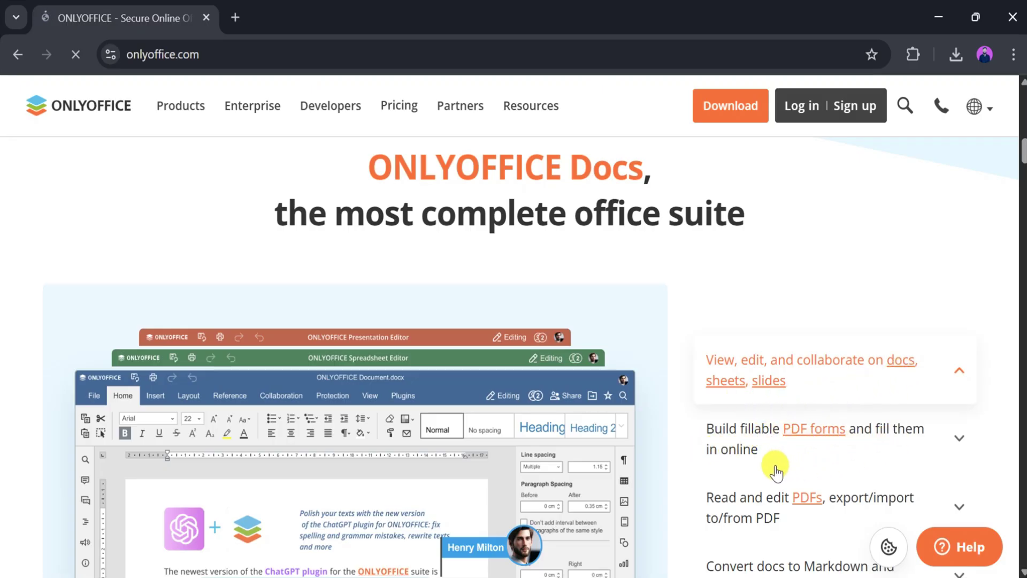
pyautogui.scroll(-3, 745, 458)
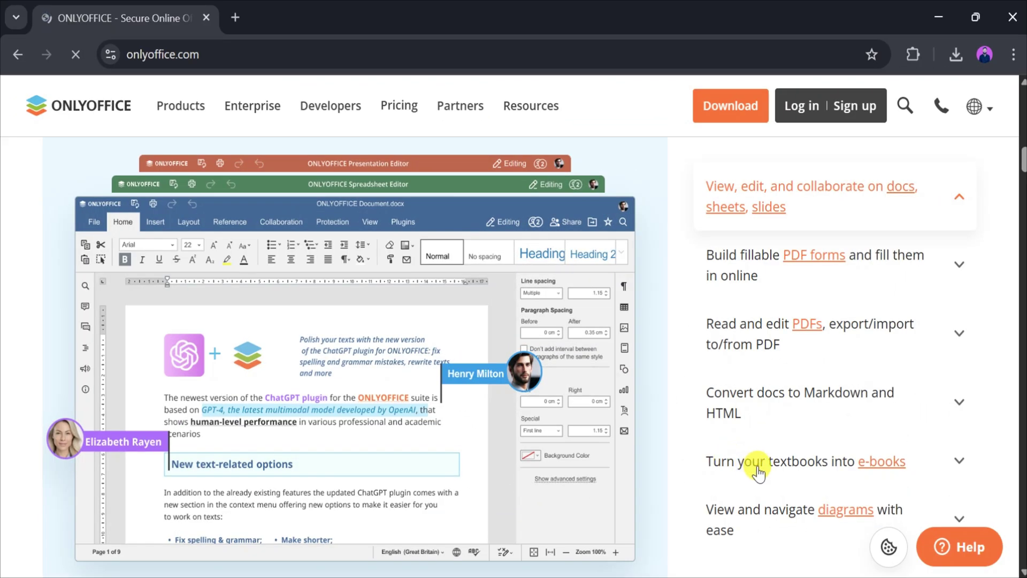
pyautogui.scroll(-1, 869, 472)
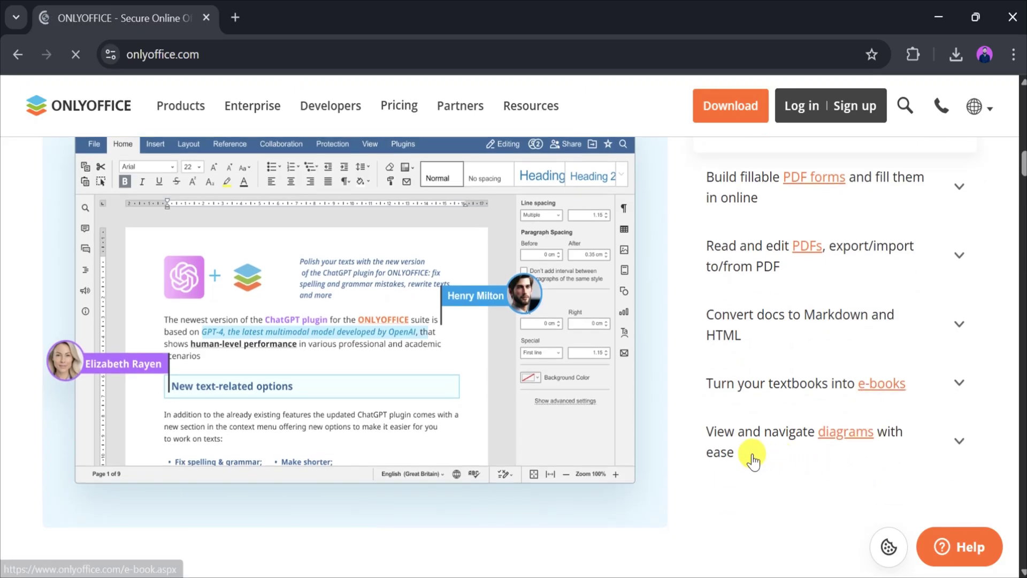
pyautogui.scroll(-5, 993, 463)
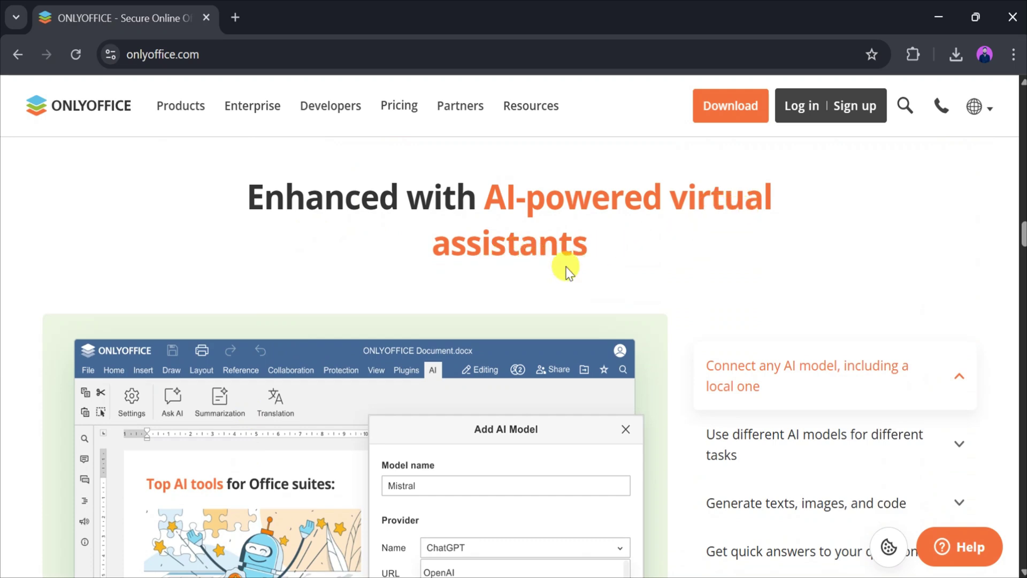
# Scroll through the ONLYOFFICE homepage to browse its content.
pyautogui.scroll(-1, 621, 265)
pyautogui.scroll(-1, 621, 265)
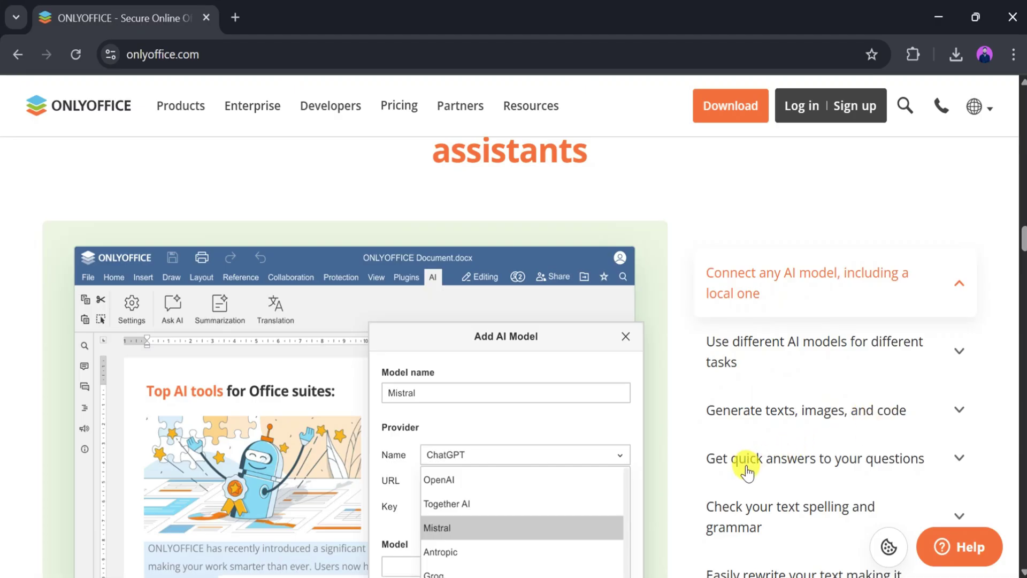
pyautogui.scroll(-15, 841, 187)
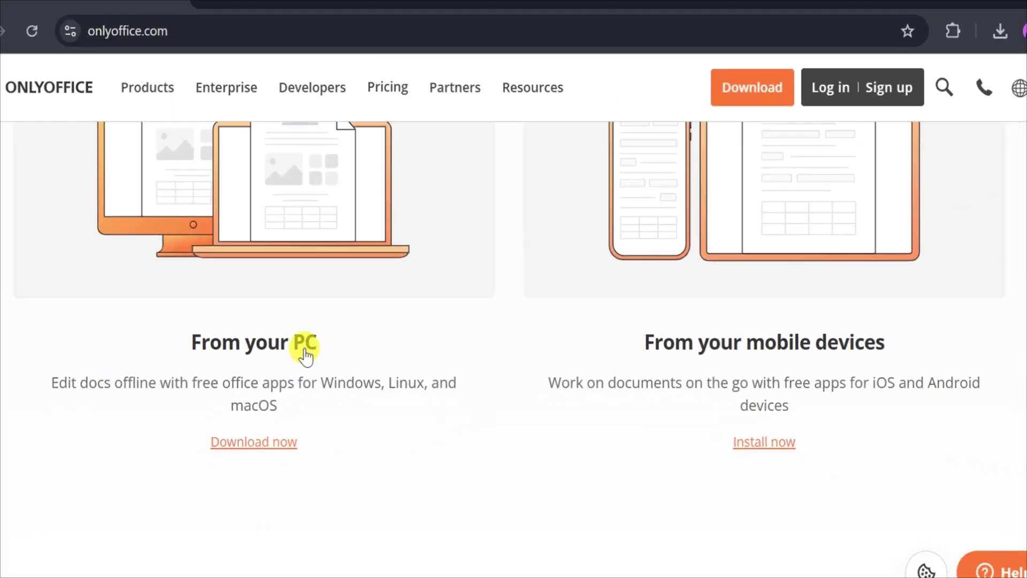
pyautogui.scroll(2, 378, 332)
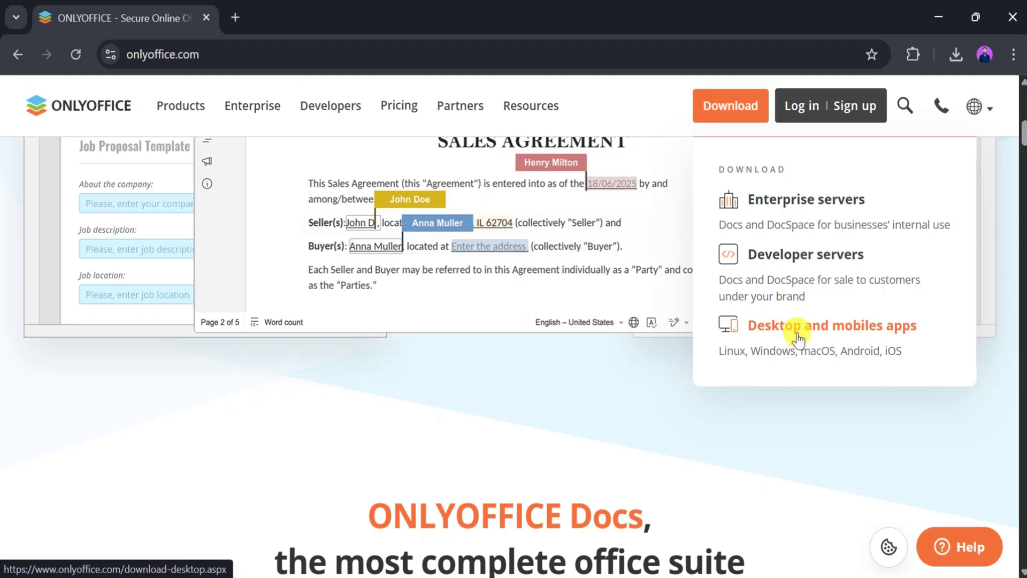
# Download the Windows online installer from the Desktop and mobile apps page.
pyautogui.click(797, 337)
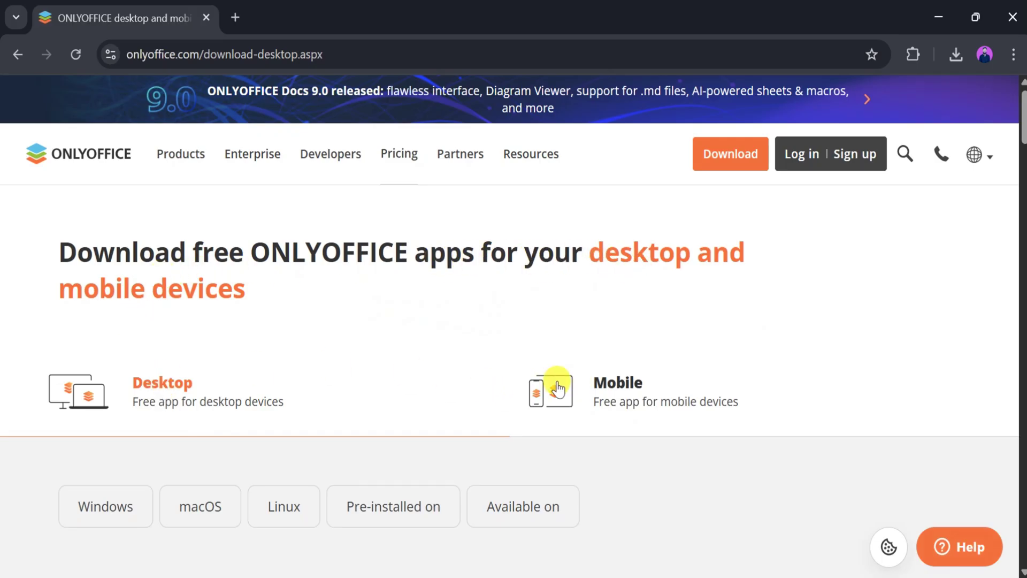
pyautogui.scroll(-5, 264, 390)
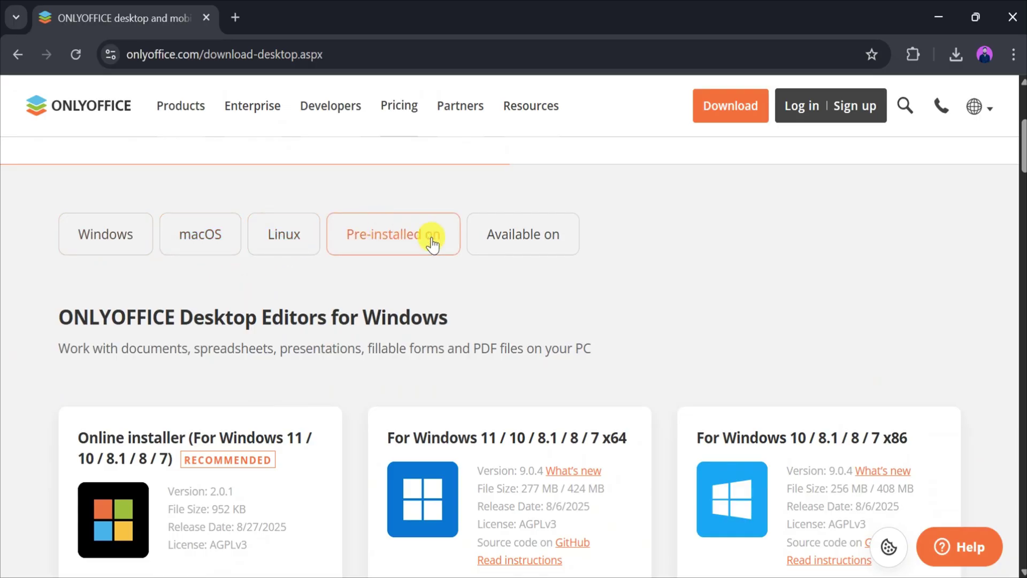
pyautogui.scroll(-4, 392, 283)
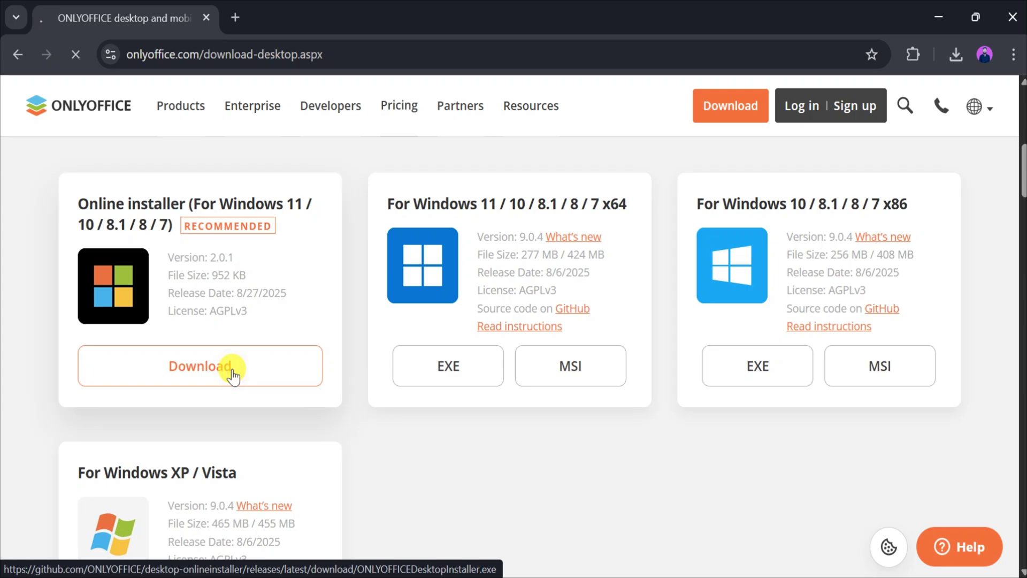
pyautogui.click(234, 376)
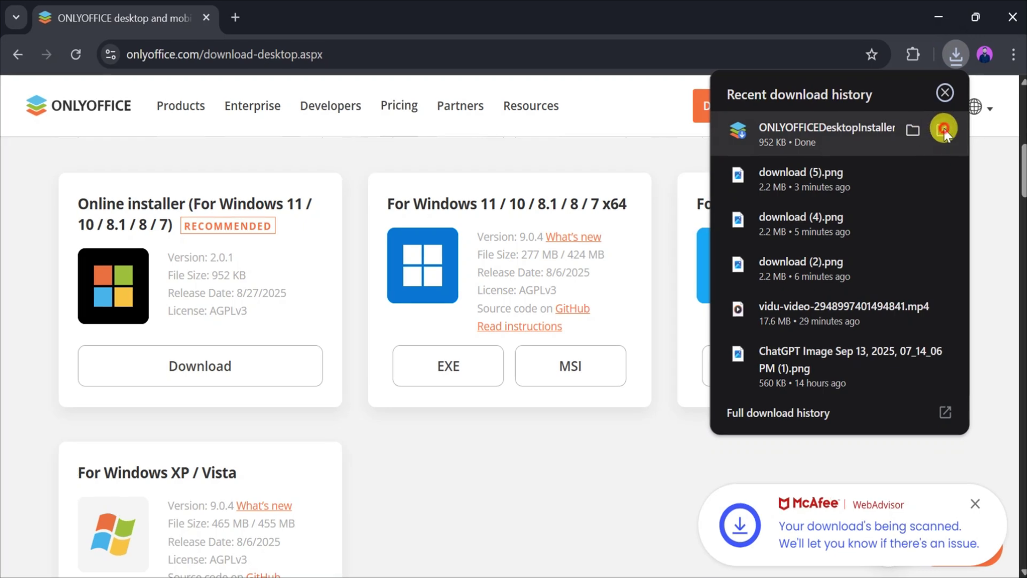
# Run the downloaded installer, then browse the document templates in the Templates gallery.
pyautogui.click(942, 130)
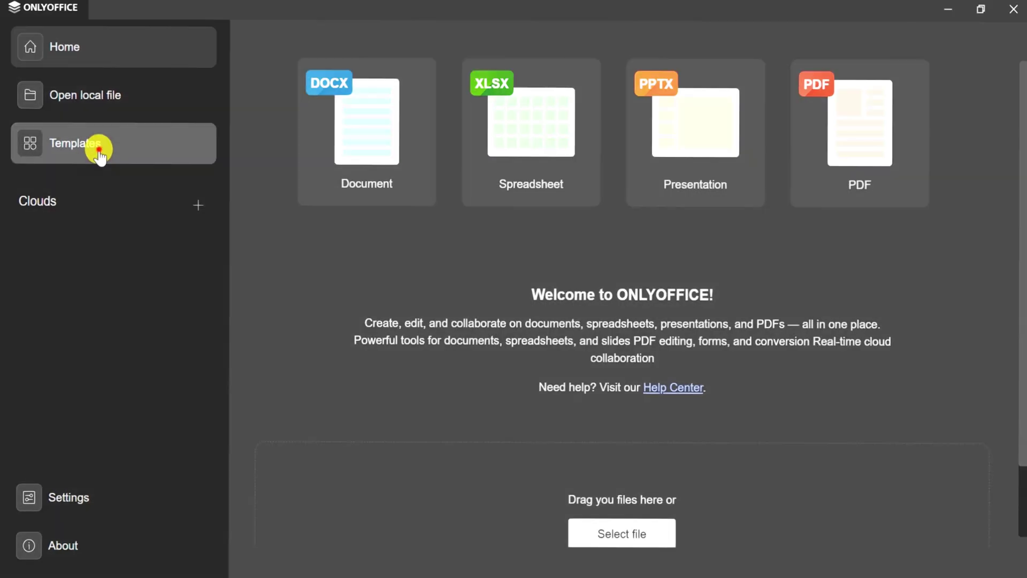
pyautogui.click(101, 158)
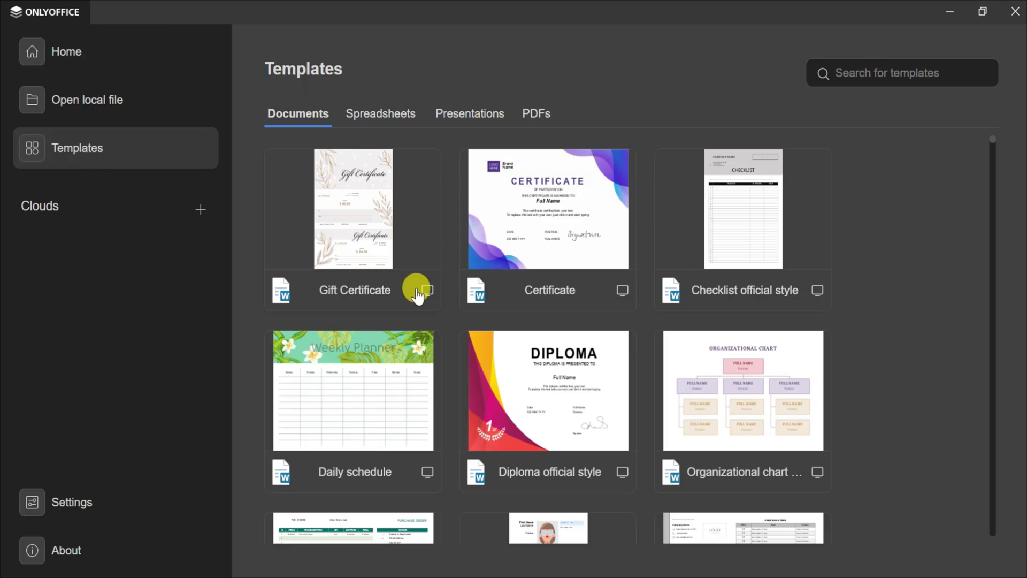
pyautogui.scroll(-4, 465, 356)
pyautogui.scroll(-4, 464, 355)
pyautogui.scroll(-3, 465, 355)
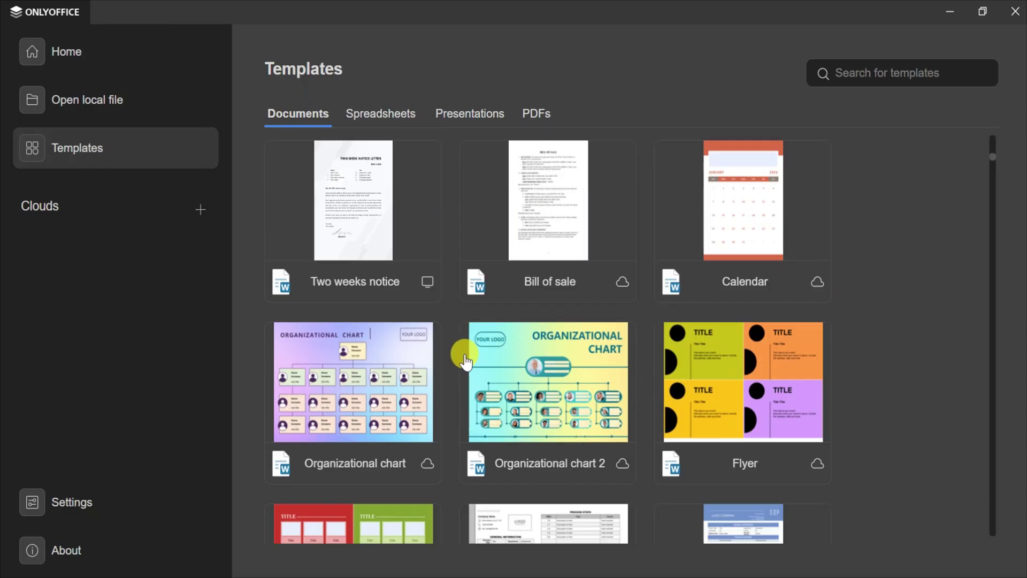
pyautogui.scroll(-3, 464, 355)
pyautogui.scroll(-4, 465, 355)
pyautogui.scroll(-3, 464, 354)
pyautogui.scroll(-4, 464, 355)
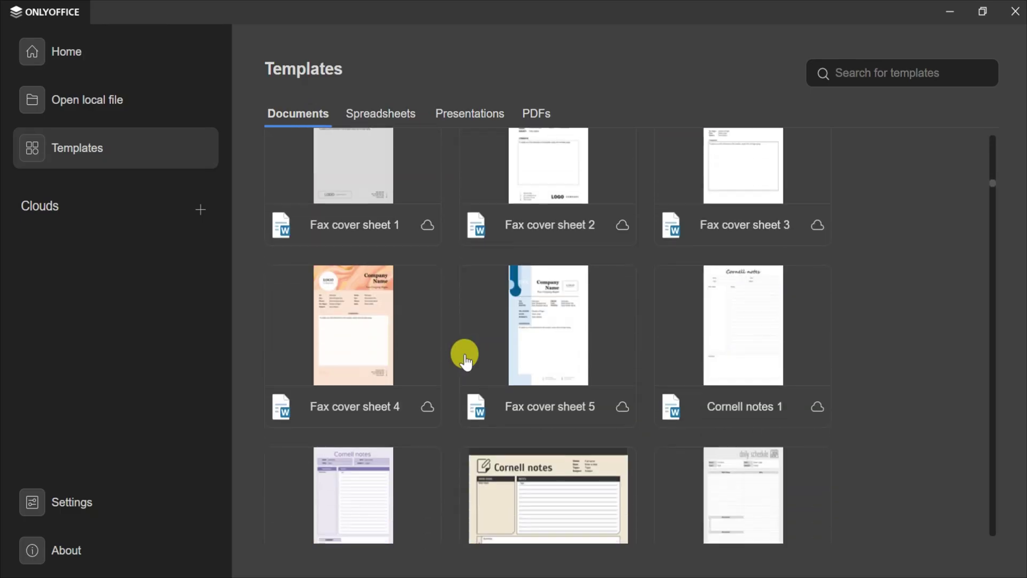
pyautogui.scroll(-3, 465, 354)
pyautogui.scroll(-3, 464, 354)
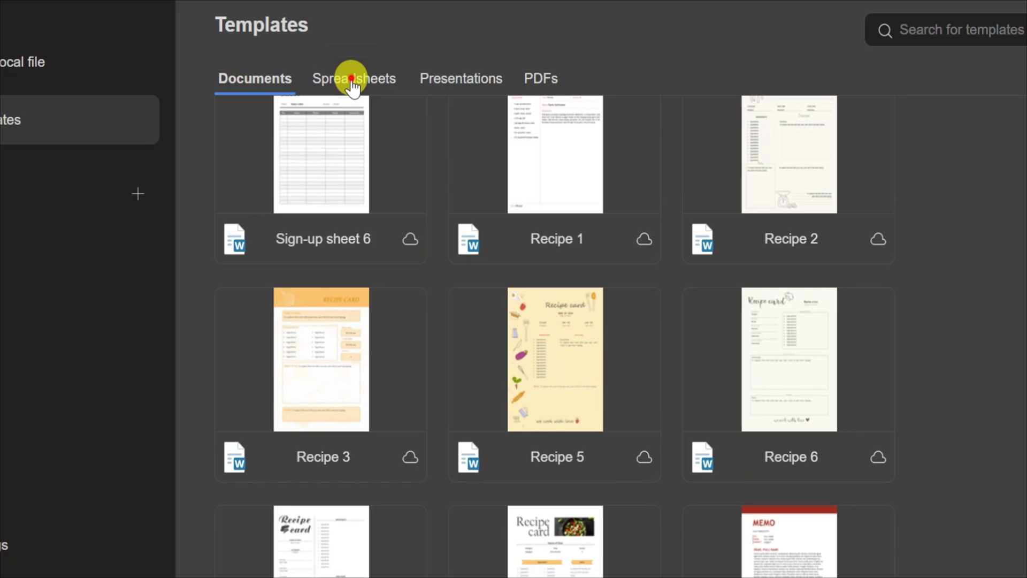
# Browse the spreadsheet templates in the gallery.
pyautogui.click(352, 80)
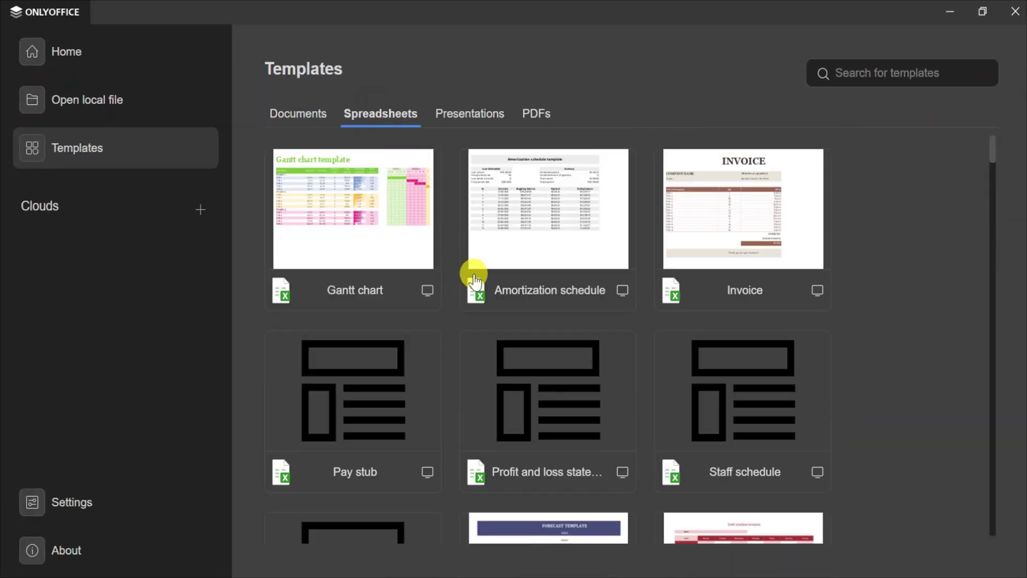
pyautogui.scroll(-1, 571, 291)
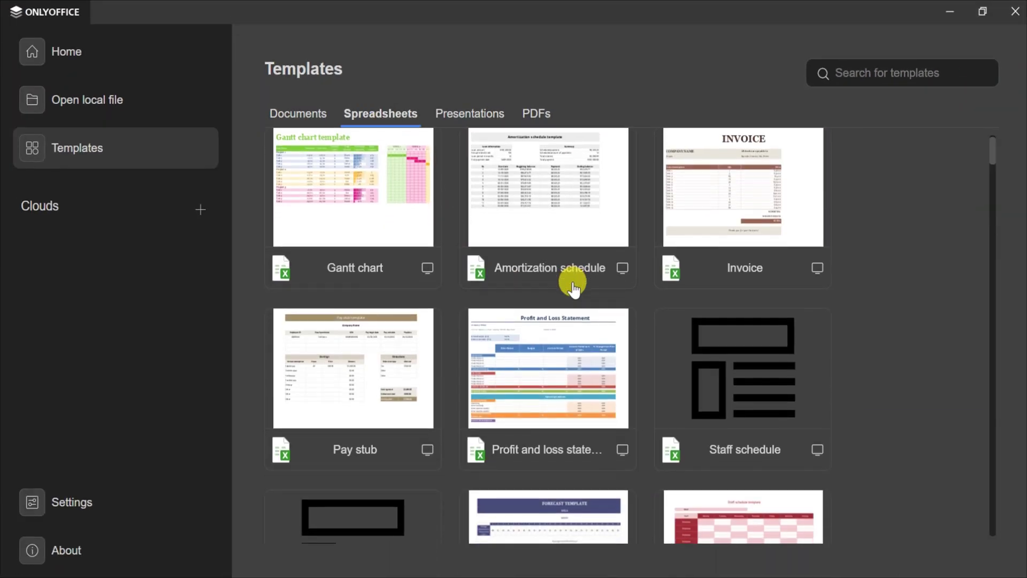
pyautogui.scroll(1, 573, 290)
pyautogui.scroll(-2, 573, 290)
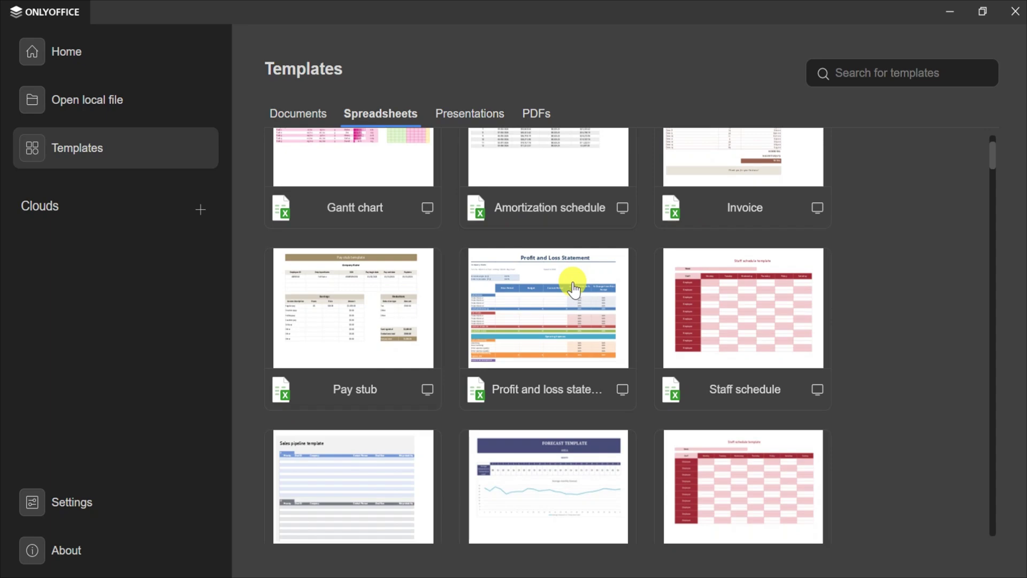
pyautogui.scroll(-3, 573, 290)
pyautogui.scroll(-5, 574, 290)
pyautogui.scroll(-3, 573, 289)
pyautogui.scroll(-4, 573, 289)
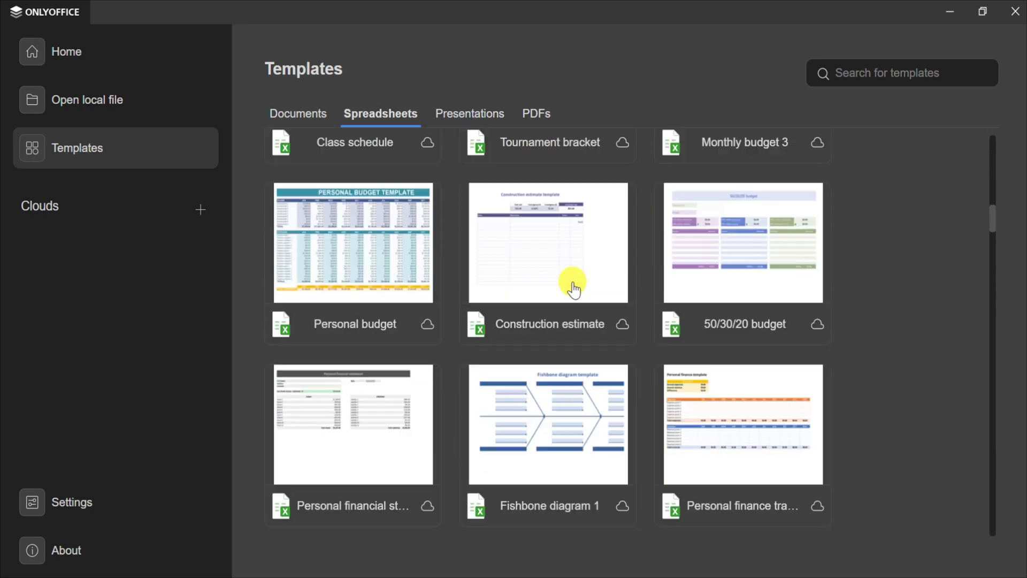
pyautogui.scroll(-2, 571, 283)
pyautogui.scroll(-5, 571, 283)
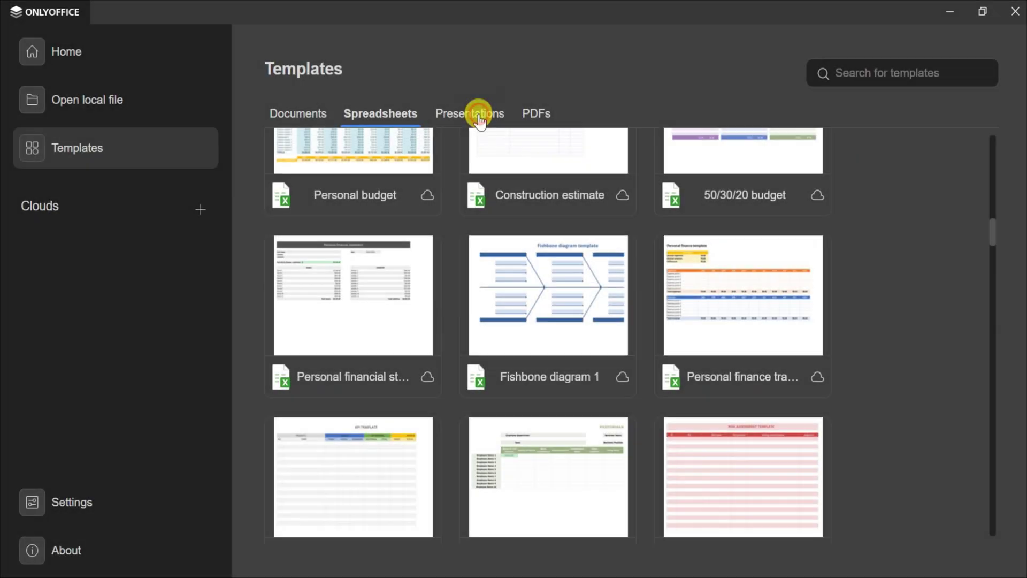
# Browse the presentation templates in the gallery.
pyautogui.click(479, 114)
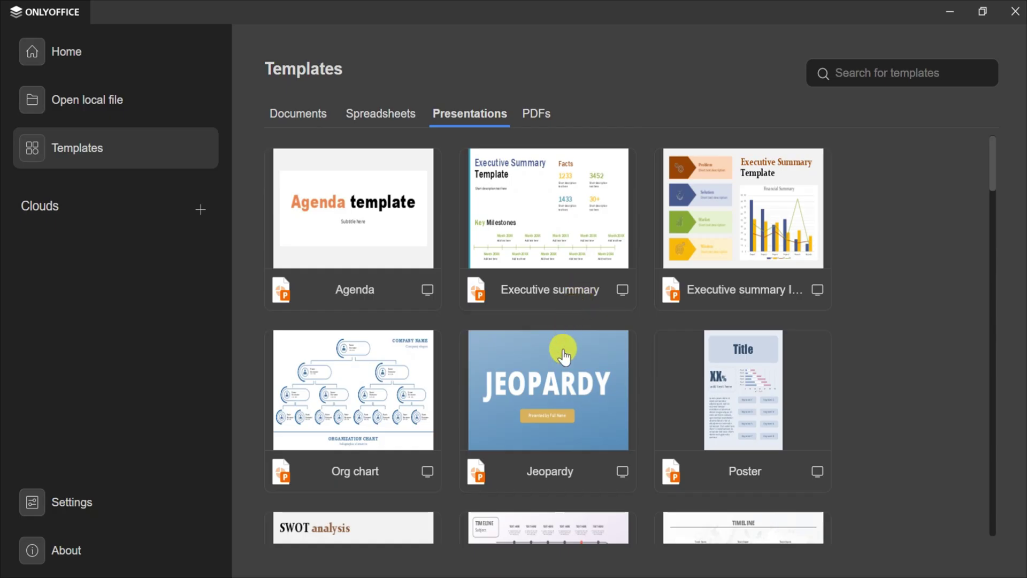
pyautogui.scroll(-2, 564, 354)
pyautogui.scroll(-3, 564, 354)
pyautogui.scroll(-1, 563, 354)
pyautogui.scroll(-3, 563, 354)
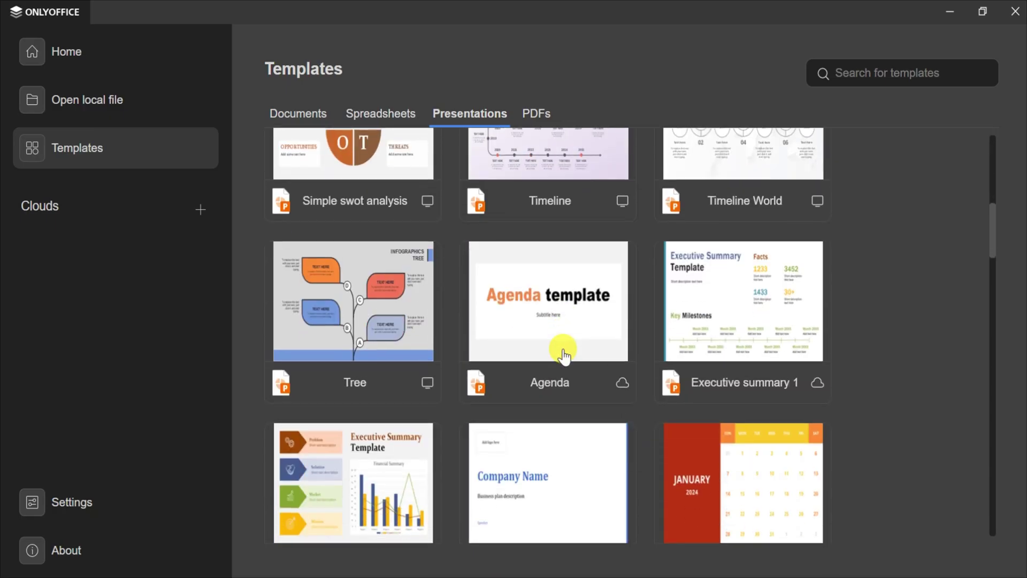
pyautogui.scroll(-4, 564, 354)
pyautogui.scroll(-6, 564, 354)
pyautogui.scroll(-5, 563, 354)
pyautogui.scroll(-5, 563, 354)
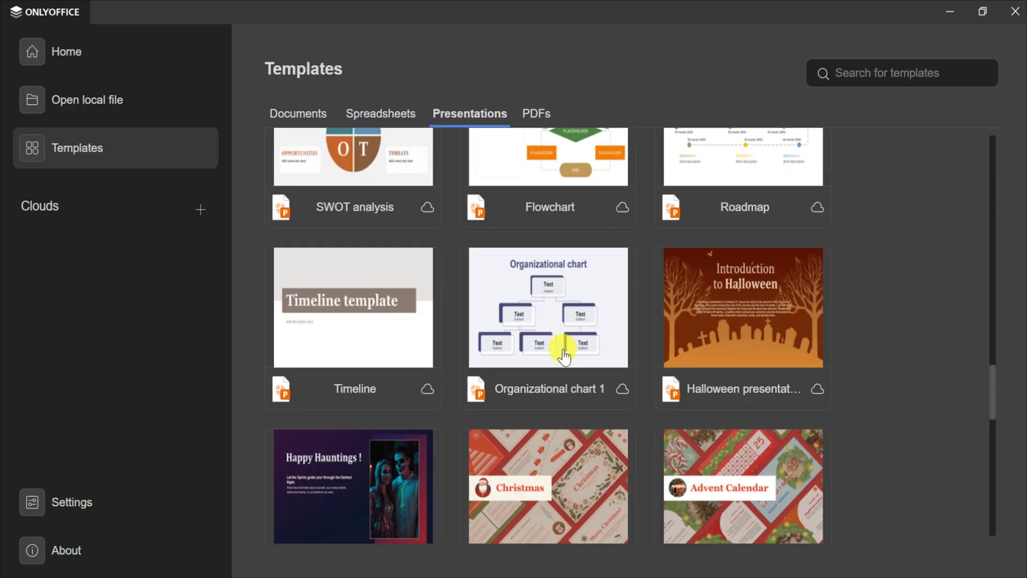
pyautogui.scroll(8, 563, 351)
pyautogui.scroll(7, 562, 343)
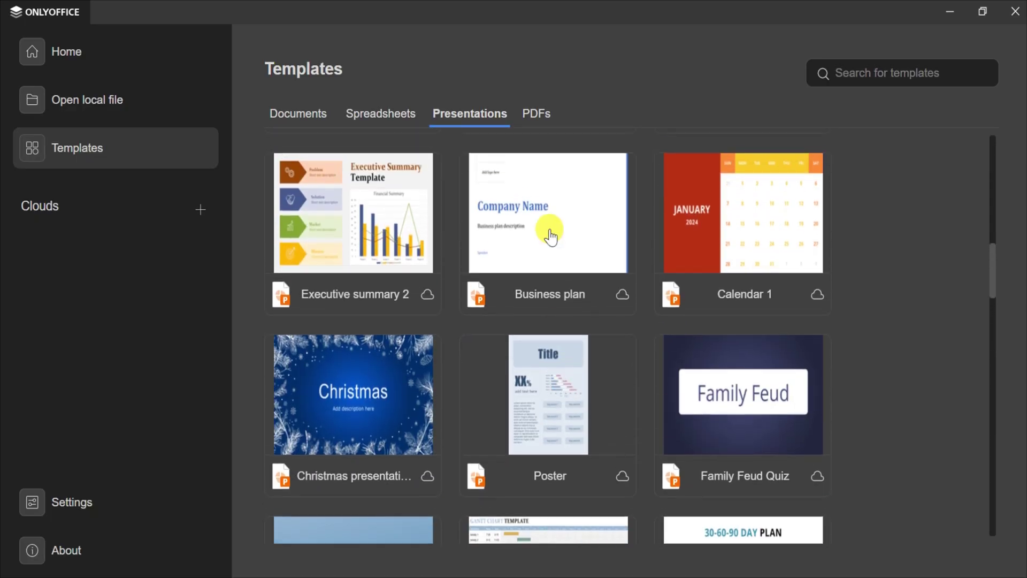
# Browse the PDF templates, then return to the Home start page.
pyautogui.click(543, 115)
pyautogui.scroll(-1, 577, 348)
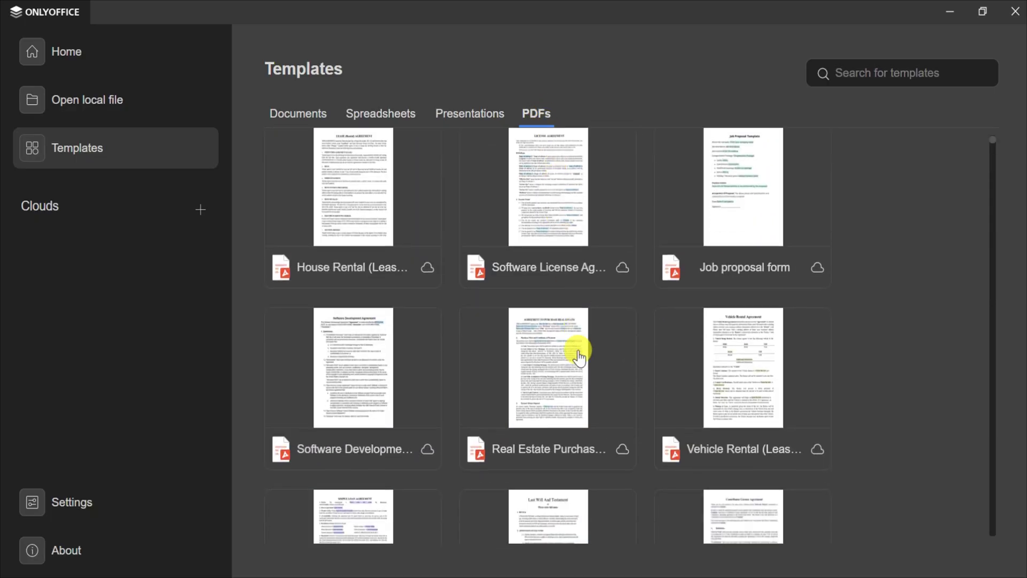
pyautogui.scroll(-3, 577, 348)
pyautogui.scroll(-5, 577, 349)
pyautogui.scroll(-5, 579, 351)
pyautogui.scroll(-8, 578, 351)
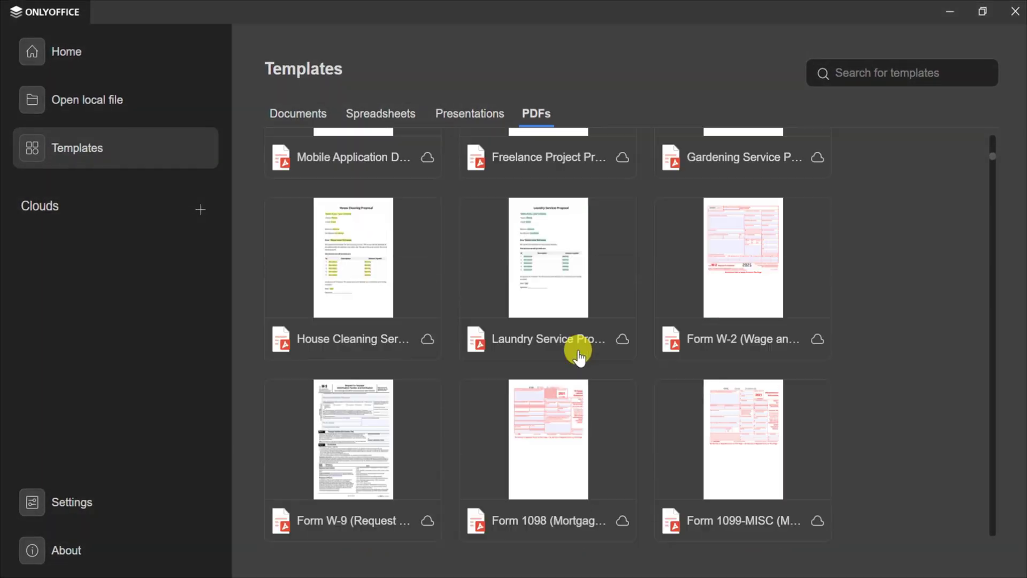
pyautogui.scroll(-5, 578, 353)
pyautogui.scroll(-1, 579, 356)
pyautogui.scroll(-6, 579, 351)
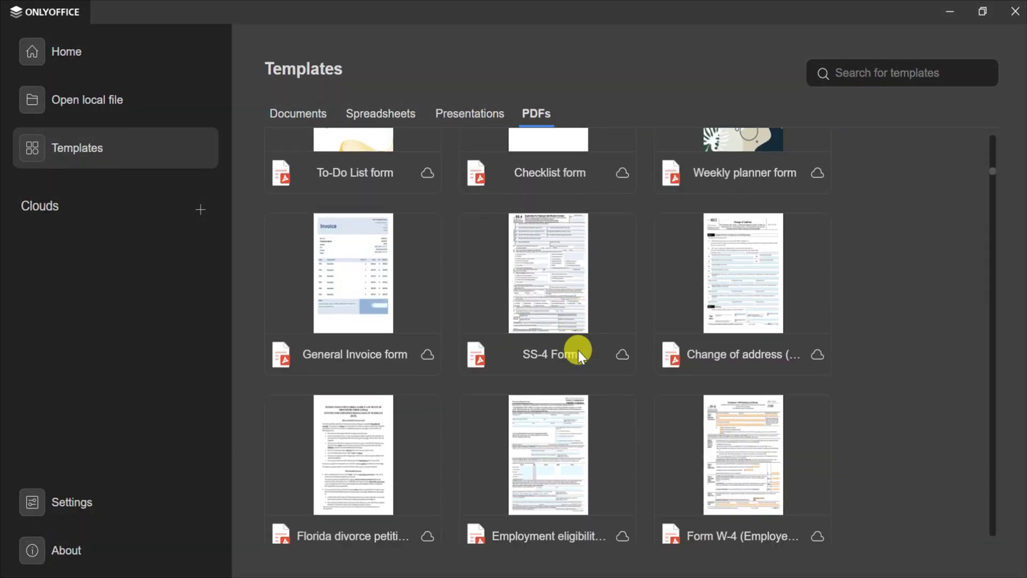
pyautogui.scroll(-5, 578, 351)
pyautogui.scroll(-2, 578, 351)
pyautogui.scroll(-7, 579, 351)
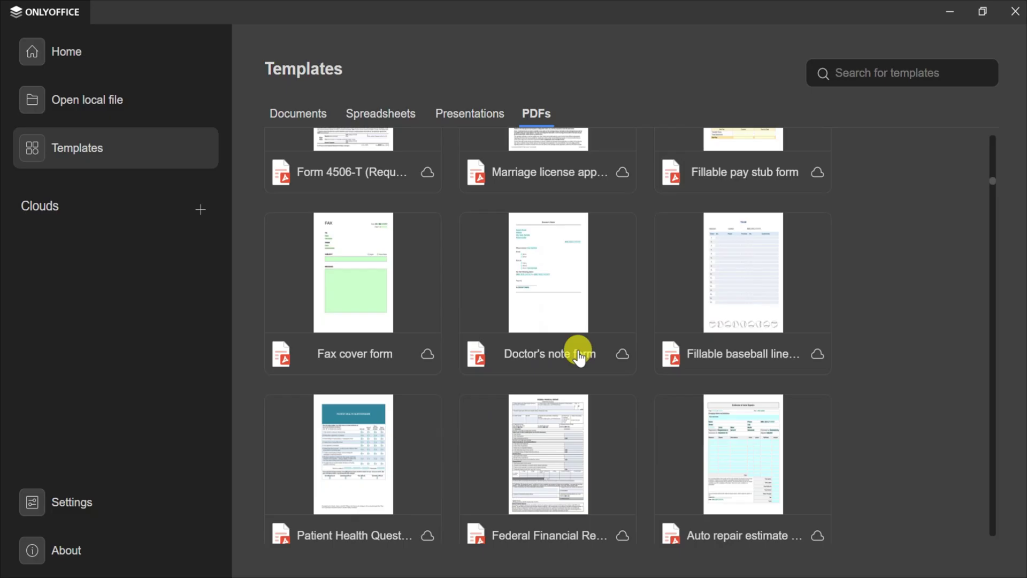
pyautogui.scroll(-2, 573, 349)
pyautogui.scroll(-3, 573, 348)
pyautogui.click(165, 62)
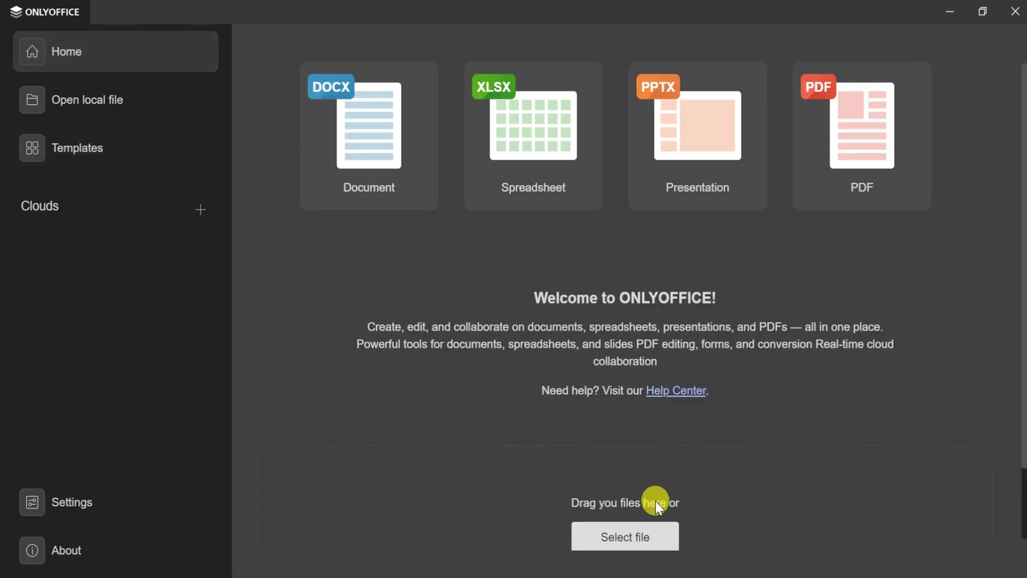
# Open AI_Technology_in_Education.docx from the Downloads folder.
pyautogui.click(636, 537)
pyautogui.click(177, 166)
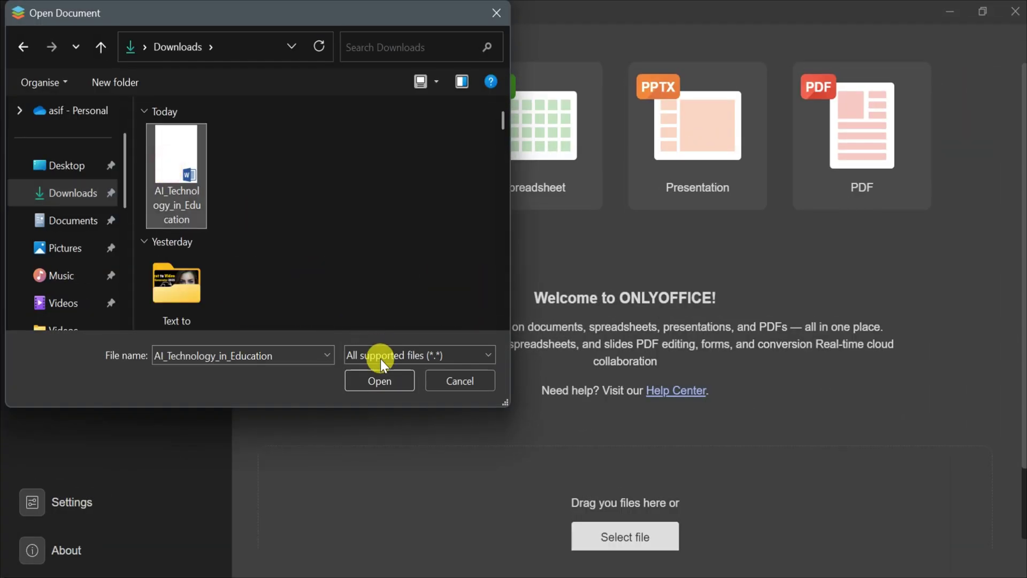
pyautogui.click(381, 381)
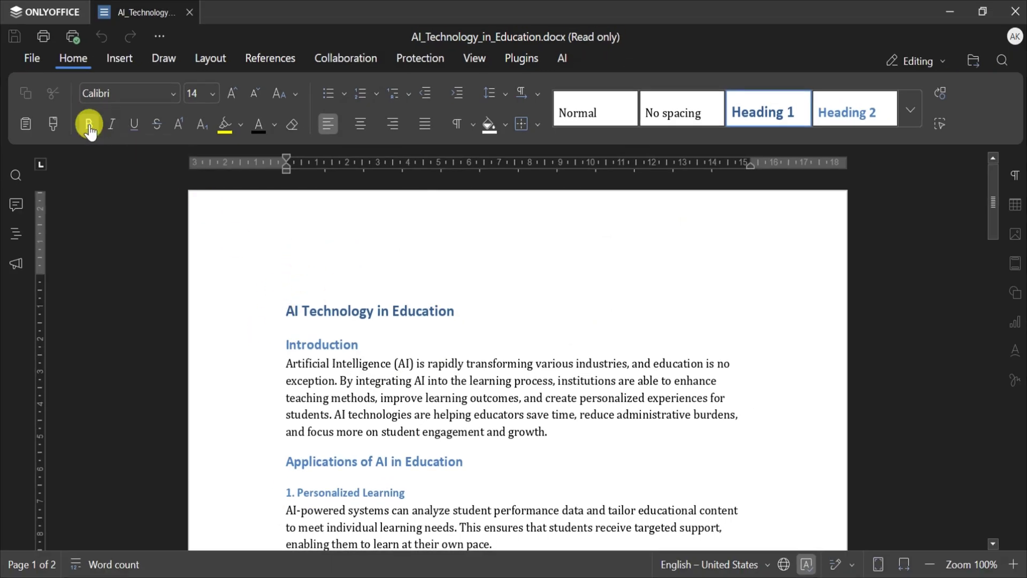
# Italicize the title, trying underline, superscript, subscript and highlight before undoing.
pyautogui.moveTo(283, 309); pyautogui.dragTo(475, 308)
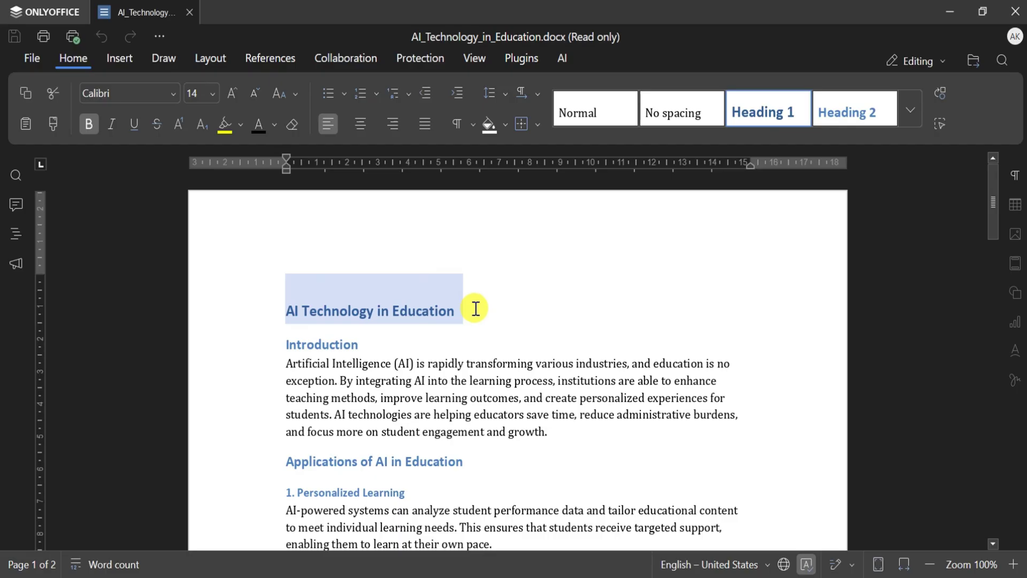
pyautogui.hotkey('ctrl', 'i')
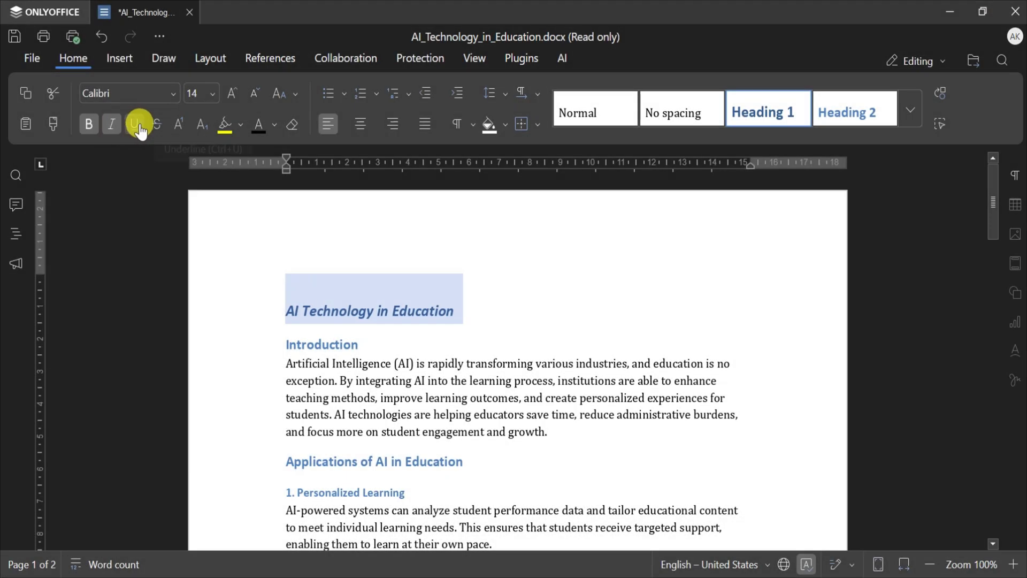
pyautogui.click(138, 126)
pyautogui.click(178, 127)
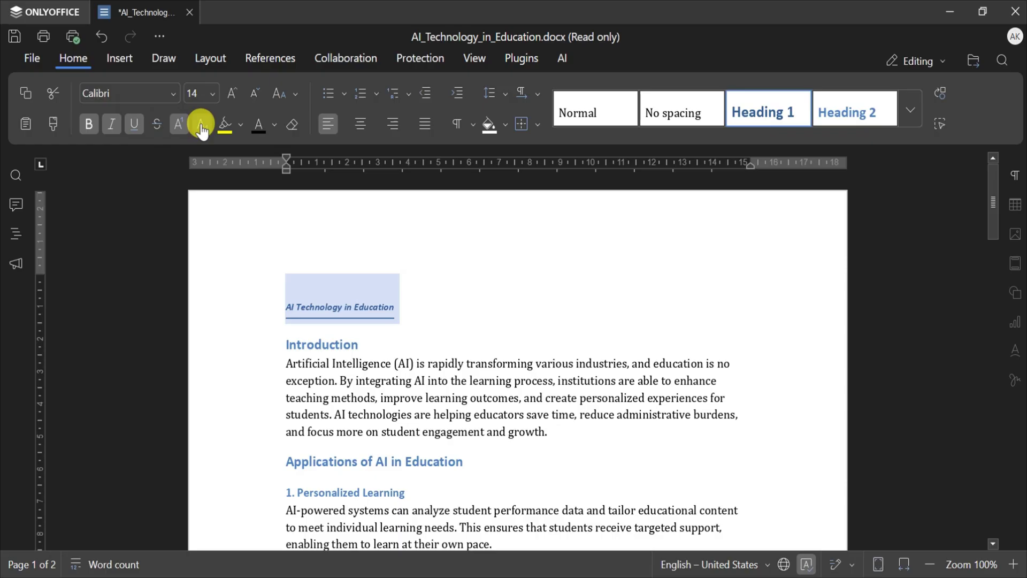
pyautogui.click(201, 131)
pyautogui.click(180, 127)
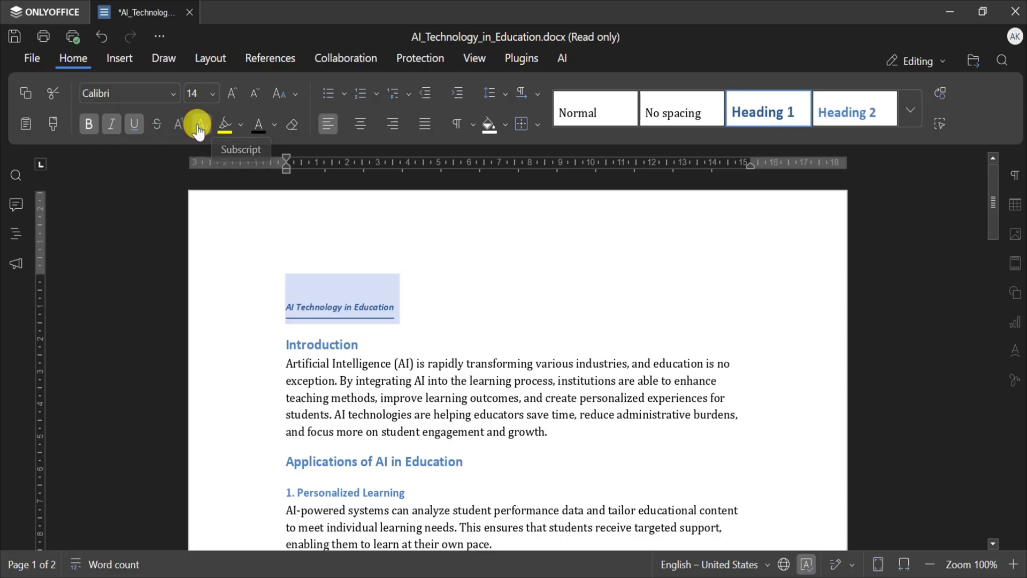
pyautogui.click(199, 131)
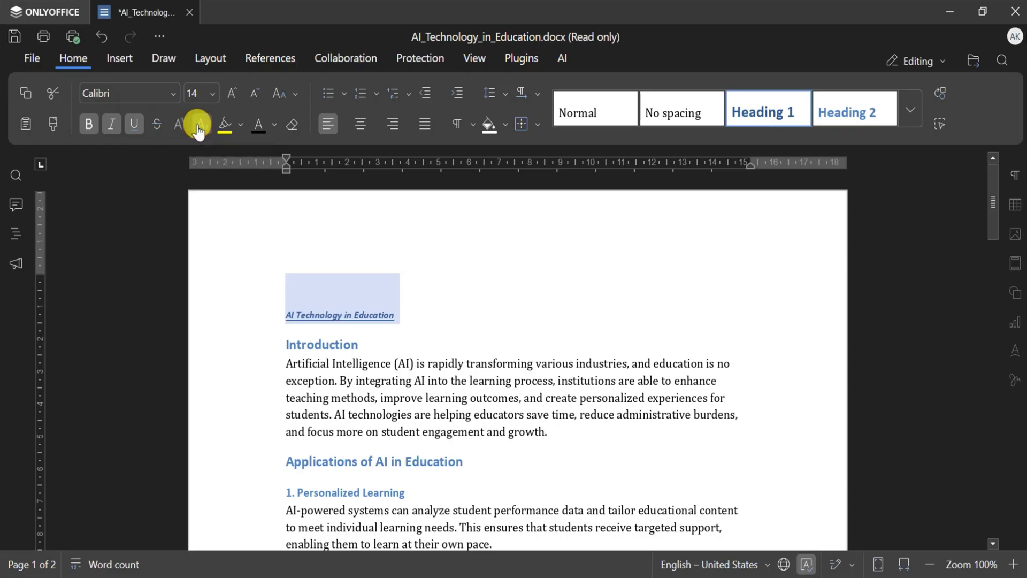
pyautogui.click(229, 131)
pyautogui.hotkey('ctrl', 'z')
pyautogui.hotkey('ctrl', 'z')
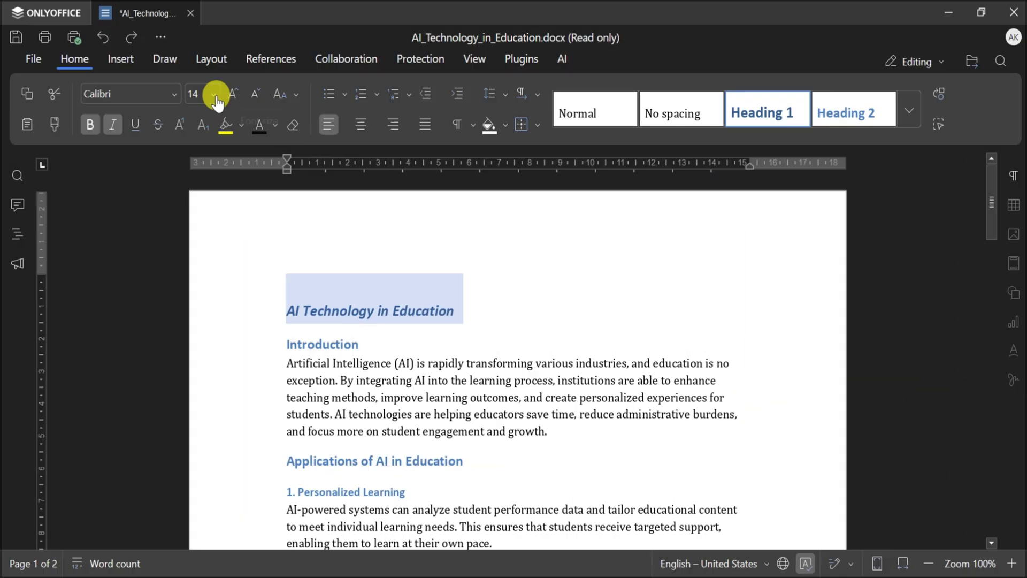
# Apply the Asana Math font to the title and place the caret at its end.
pyautogui.click(173, 95)
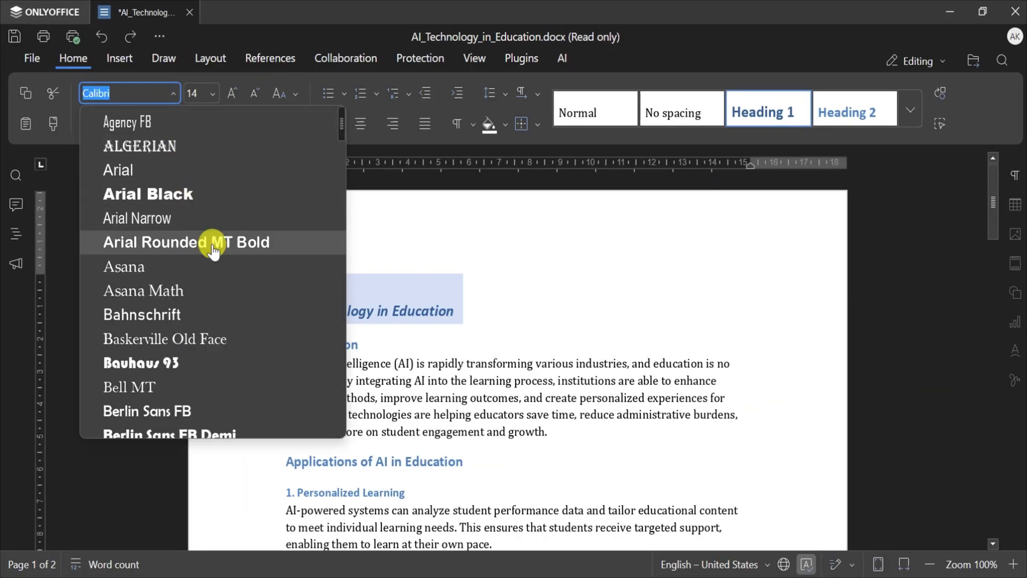
pyautogui.click(221, 294)
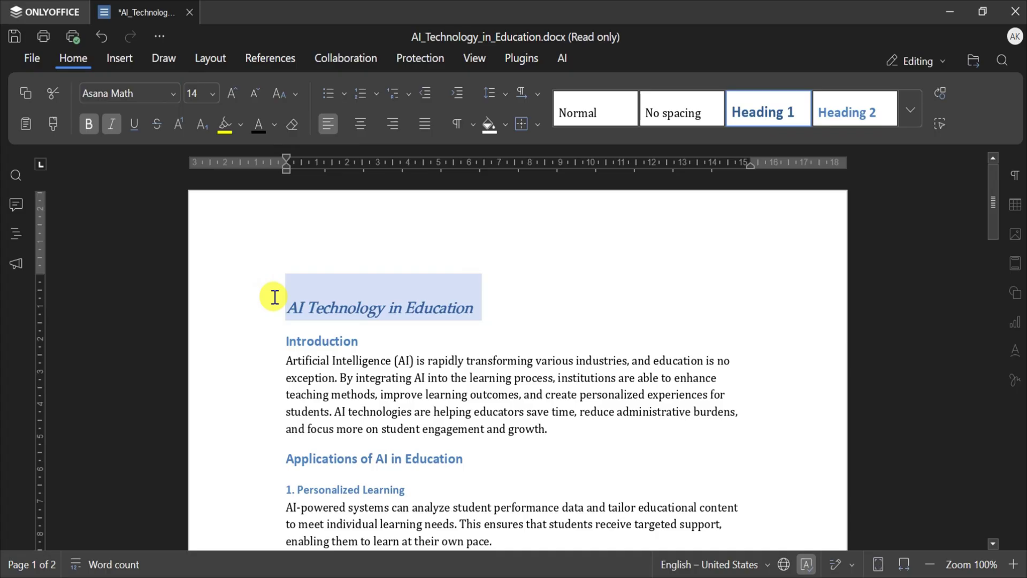
pyautogui.click(298, 256)
pyautogui.click(486, 308)
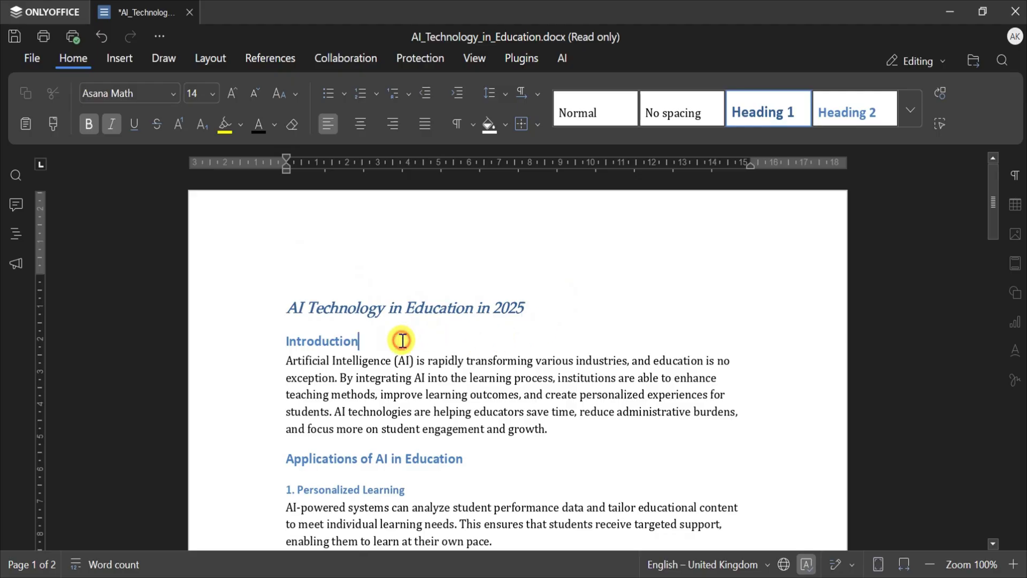
# Look through the Insert, Draw, Layout and References tabs, ending on Collaboration.
pyautogui.click(119, 58)
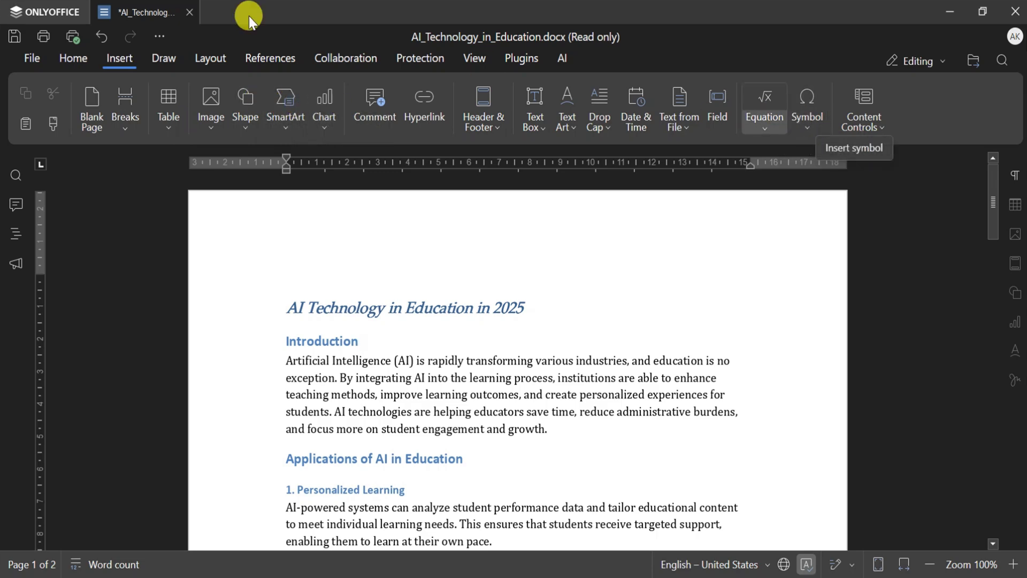
pyautogui.click(163, 58)
pyautogui.click(210, 58)
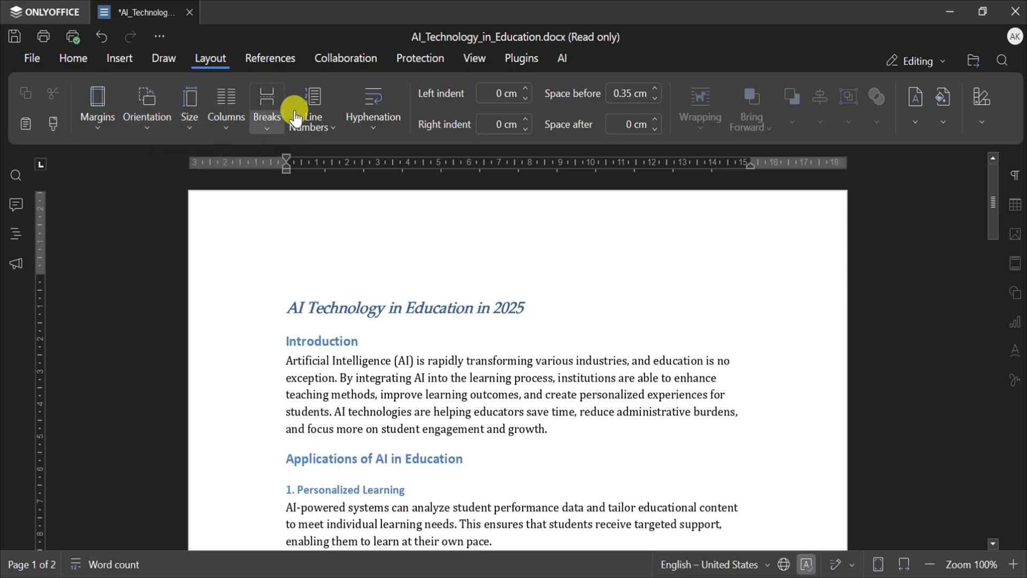
pyautogui.click(275, 59)
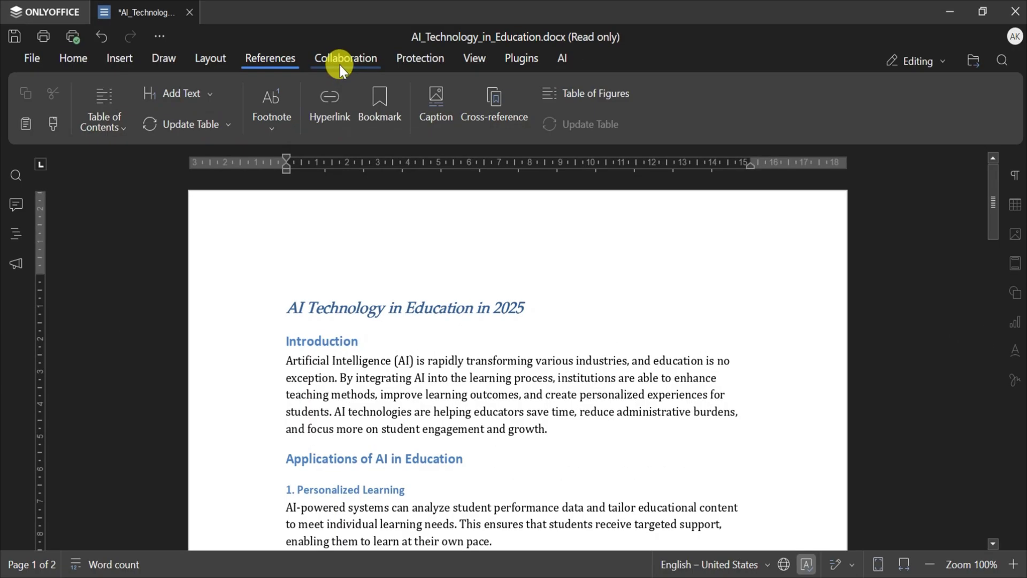
pyautogui.click(340, 64)
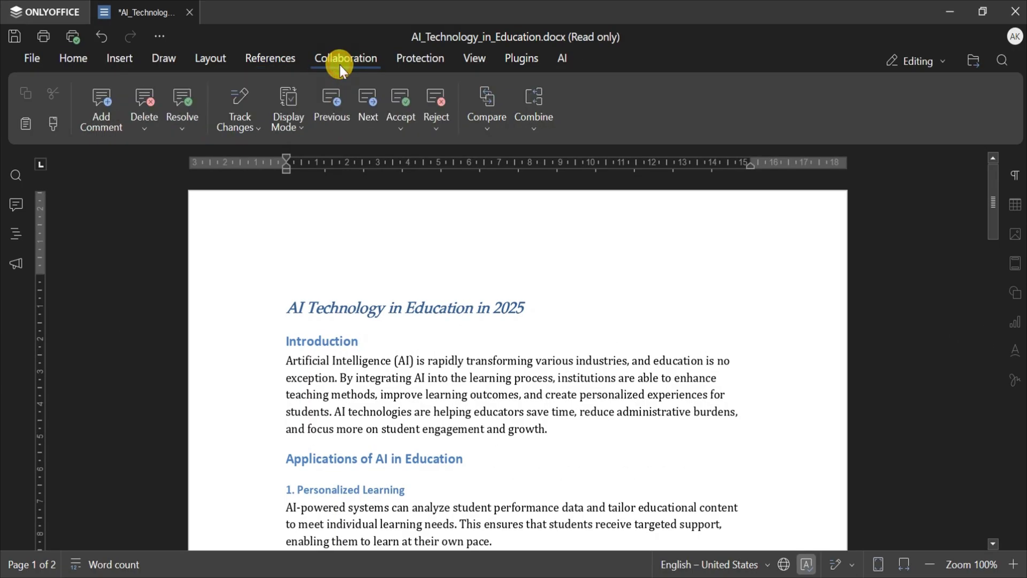
# Add the comment 'new 2025' to the Introduction heading.
pyautogui.click(113, 109)
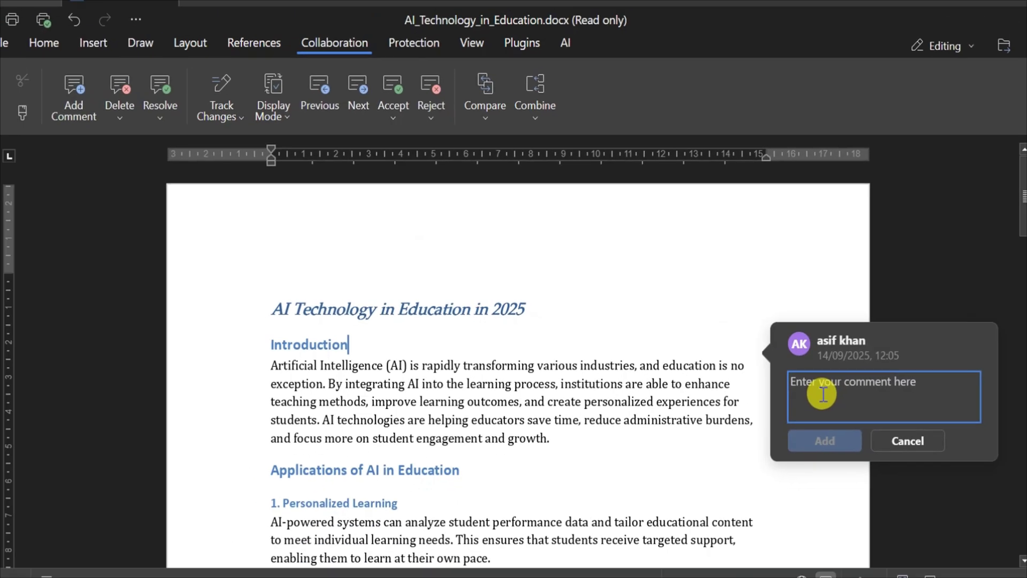
pyautogui.write('new 2025')
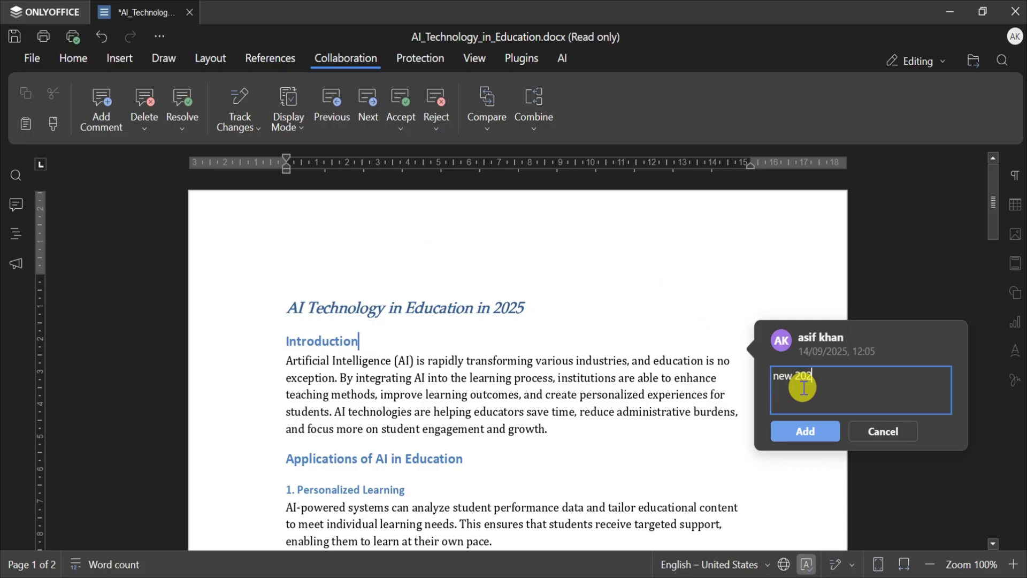
pyautogui.click(804, 430)
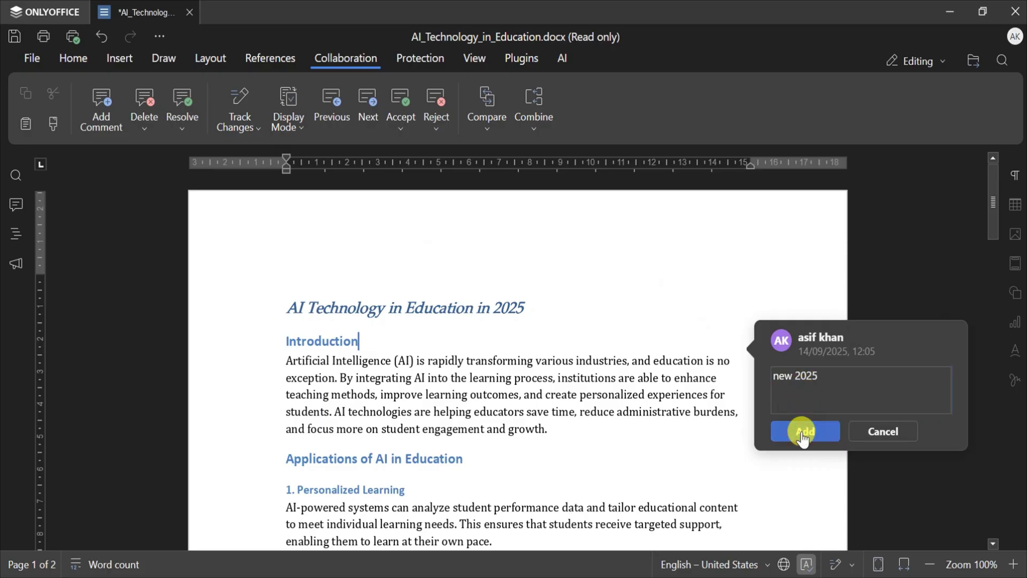
pyautogui.click(344, 340)
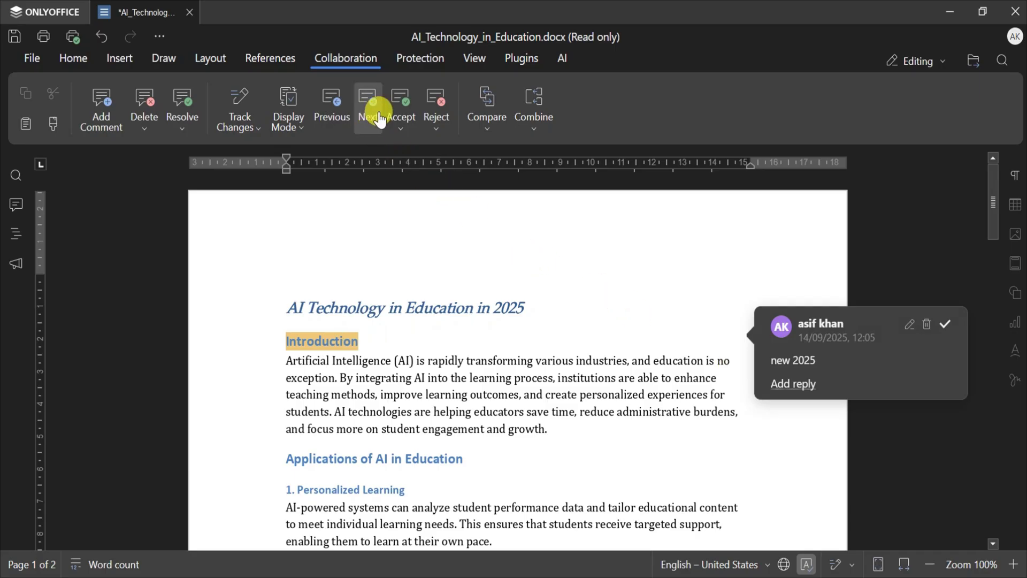
pyautogui.click(418, 63)
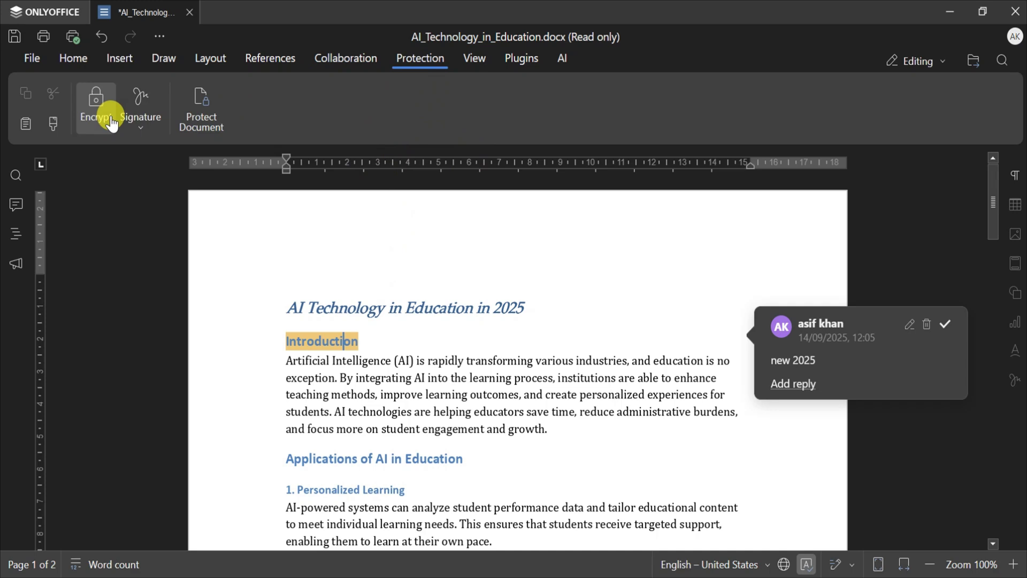
# Password-protect the document as read-only, then open and close the Unprotect prompt.
pyautogui.click(207, 121)
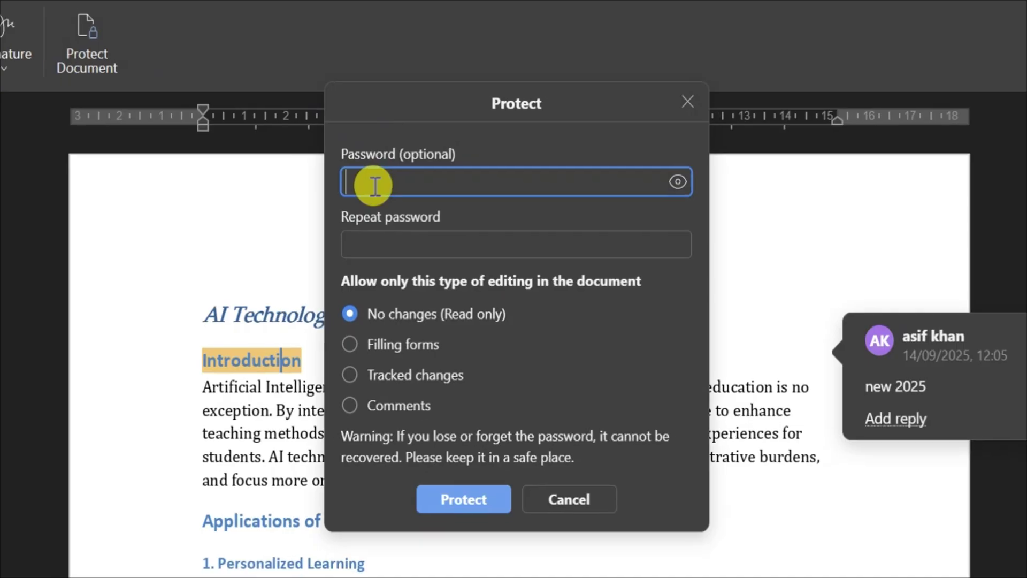
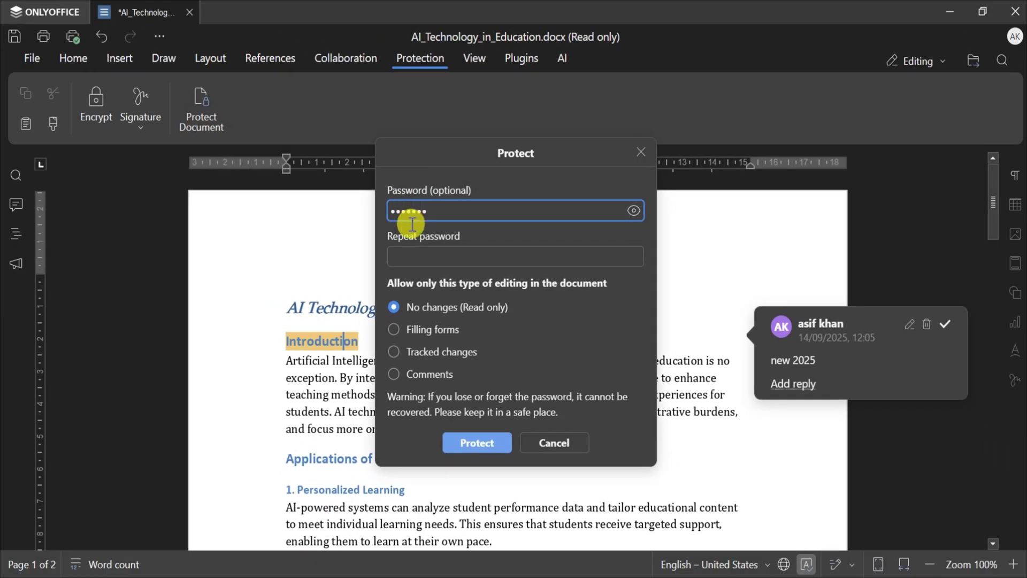
pyautogui.click(413, 251)
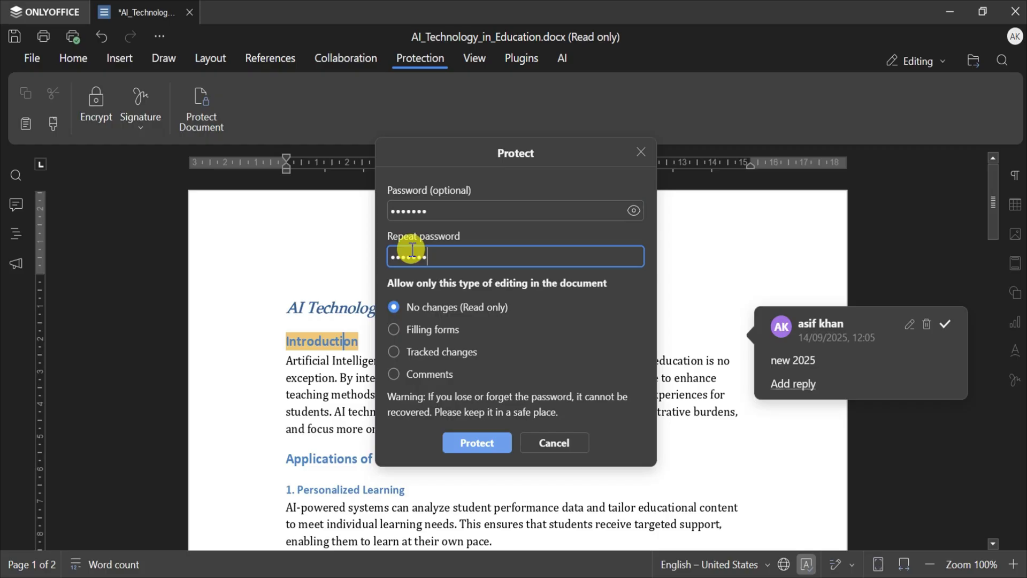
pyautogui.click(477, 443)
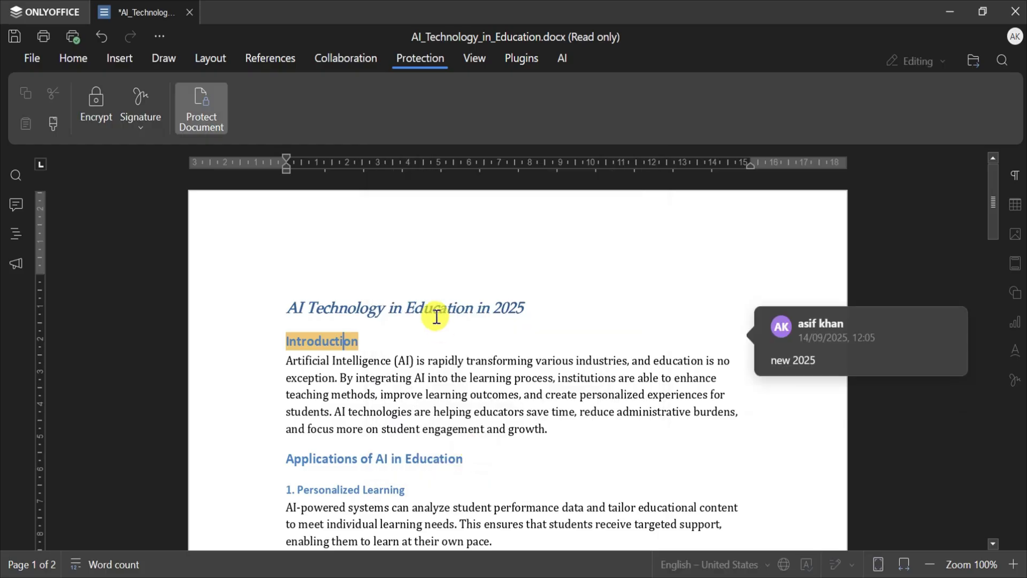
pyautogui.click(196, 114)
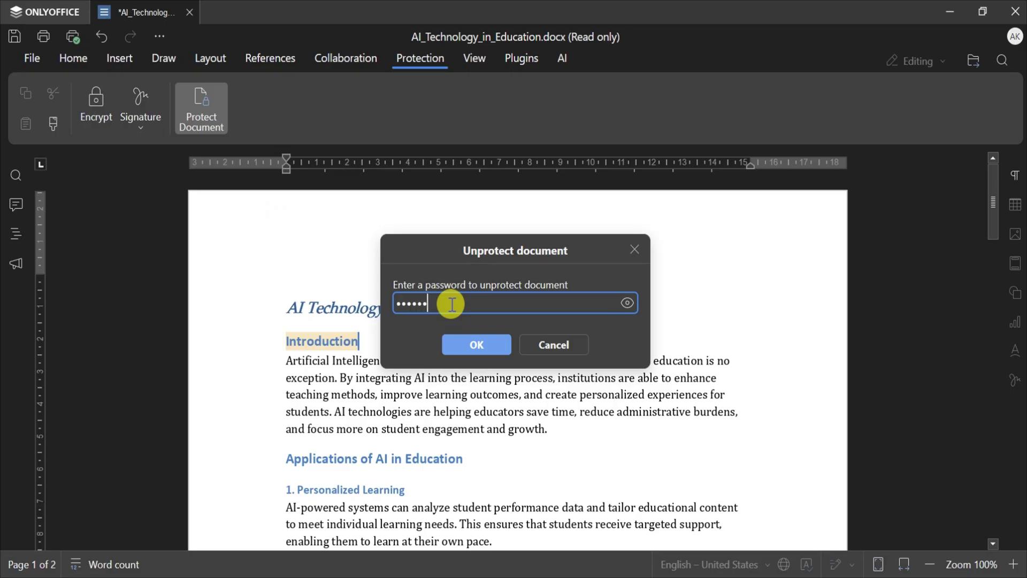
pyautogui.click(460, 346)
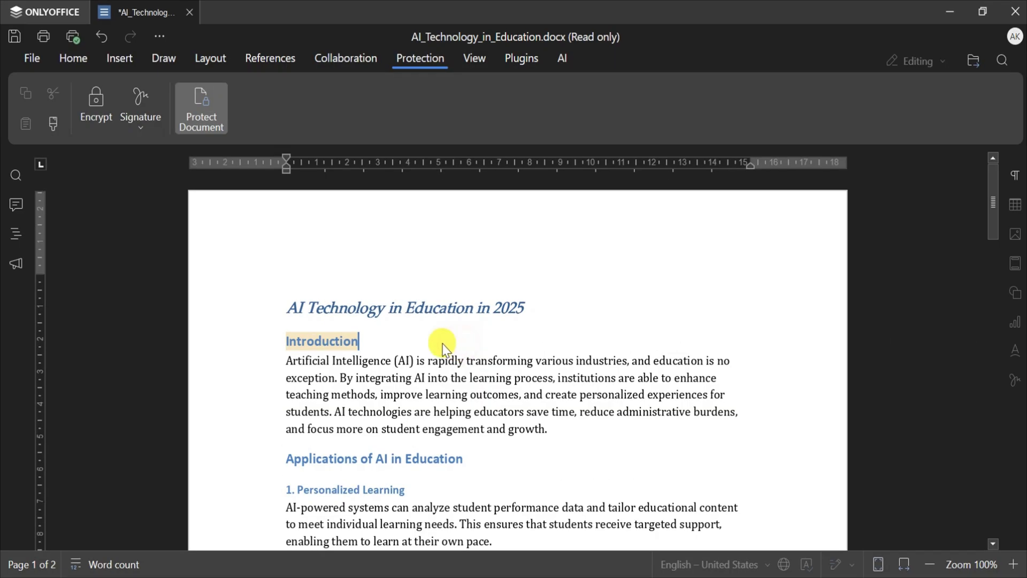
# Finish entering '2025', dismiss the signature options, then browse the Plugins and AI tabs.
pyautogui.click(142, 115)
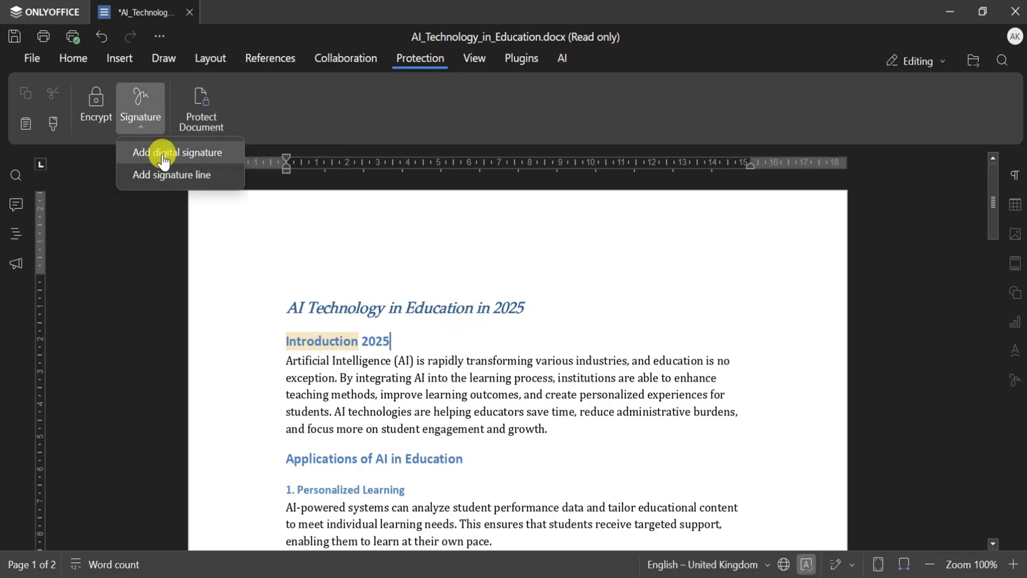
pyautogui.click(517, 60)
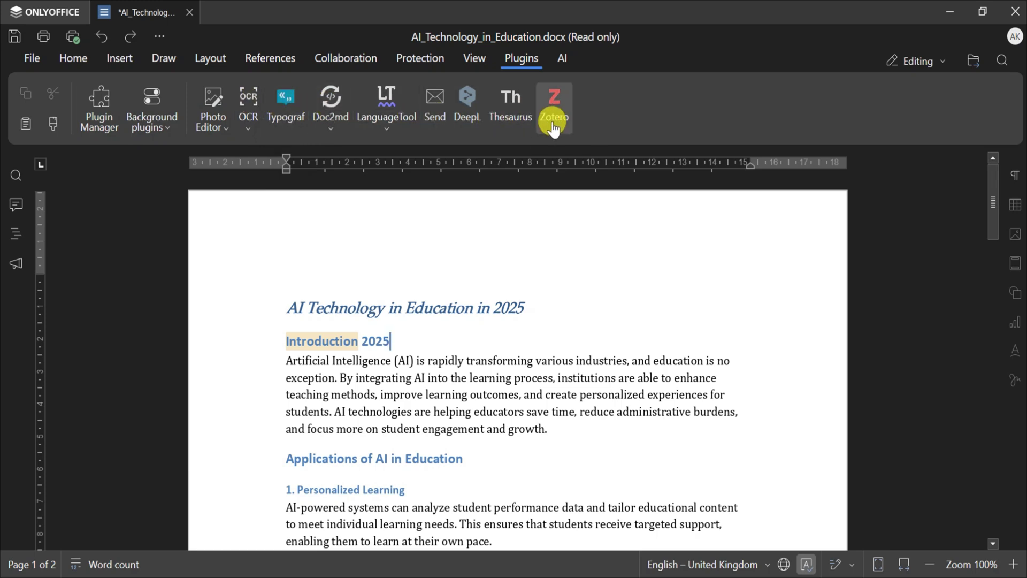
pyautogui.click(564, 60)
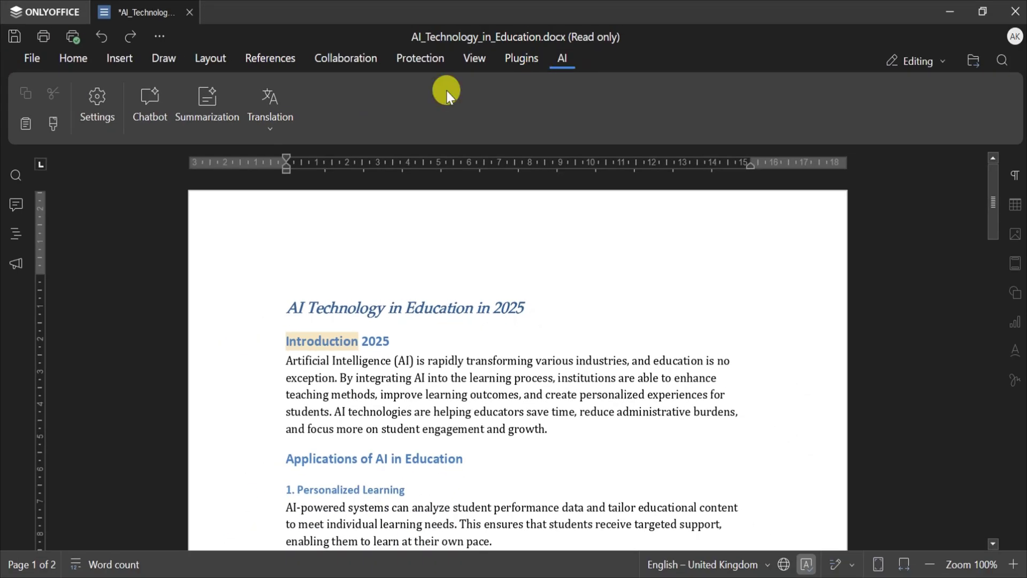
# Add a new Deepseek AI model using the pasted API key.
pyautogui.click(99, 111)
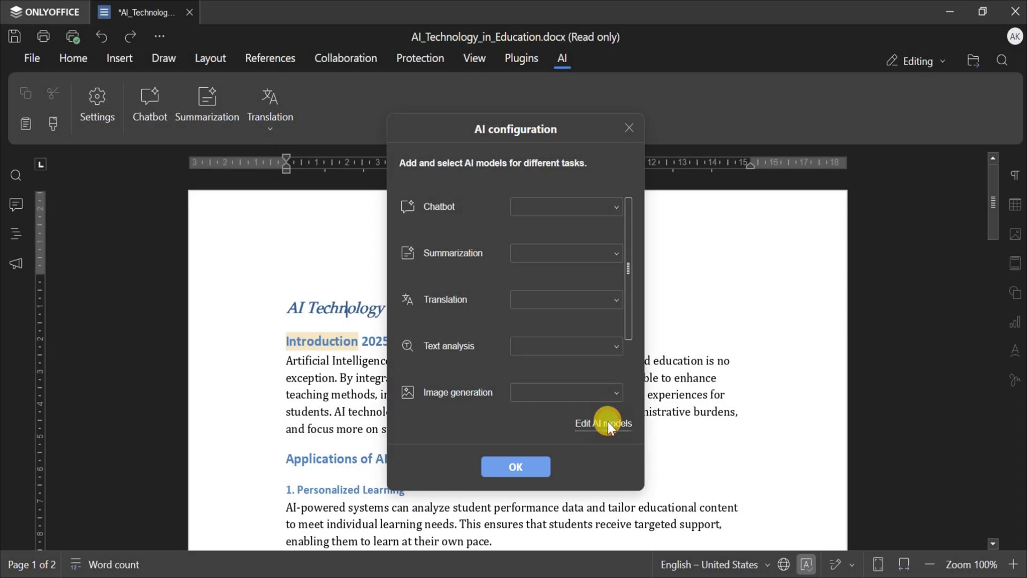
pyautogui.click(608, 422)
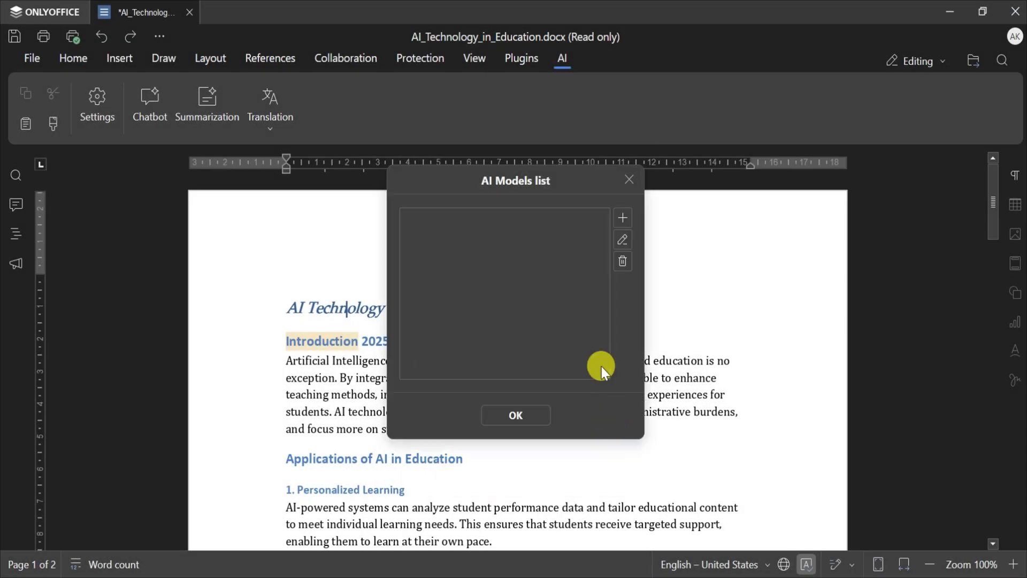
pyautogui.click(620, 217)
pyautogui.write('deepseek ai')
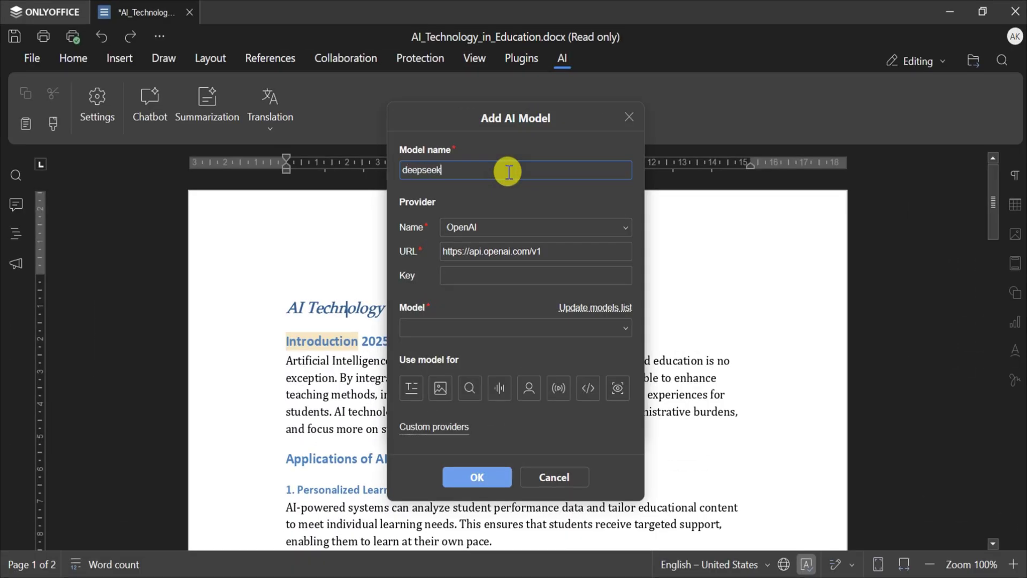
pyautogui.click(536, 229)
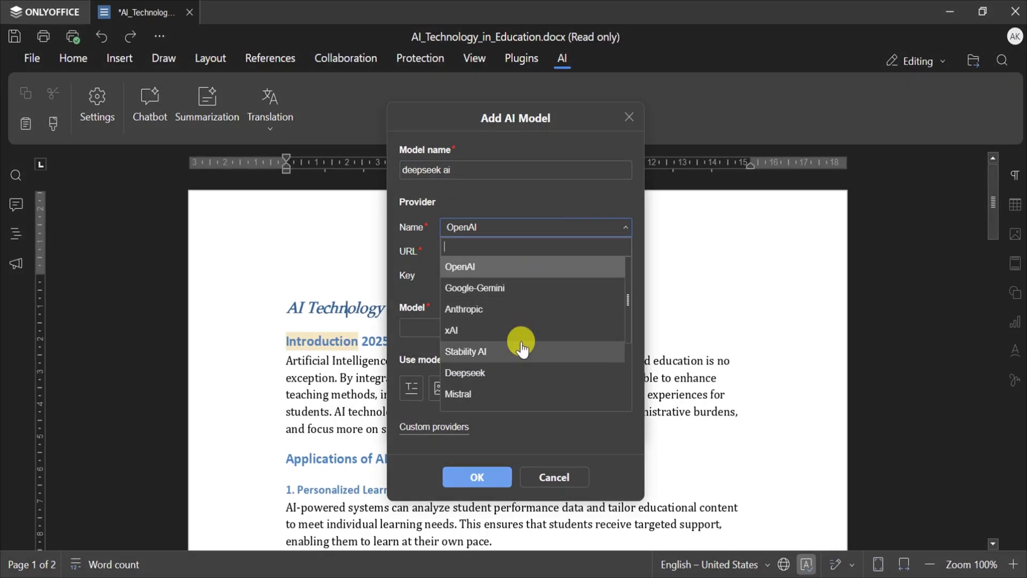
pyautogui.scroll(-1, 521, 347)
pyautogui.scroll(-2, 521, 347)
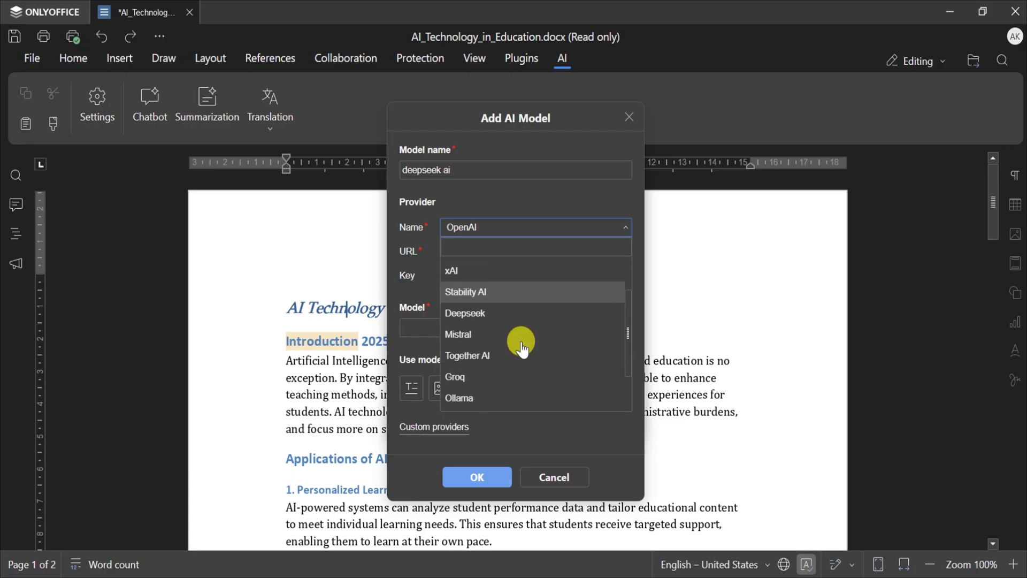
pyautogui.click(531, 315)
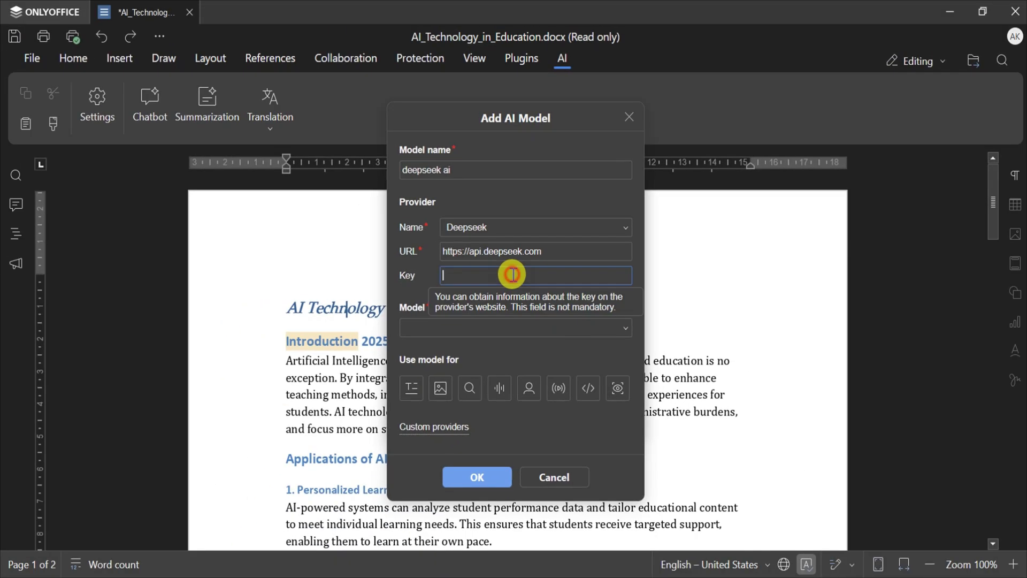
pyautogui.click(512, 275)
pyautogui.hotkey('ctrl', 'v')
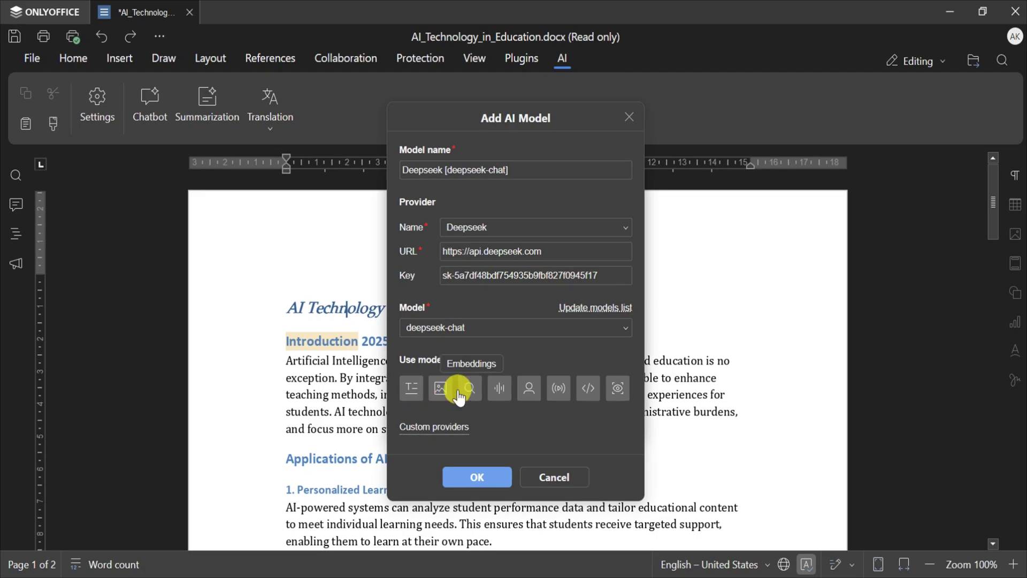
pyautogui.click(477, 476)
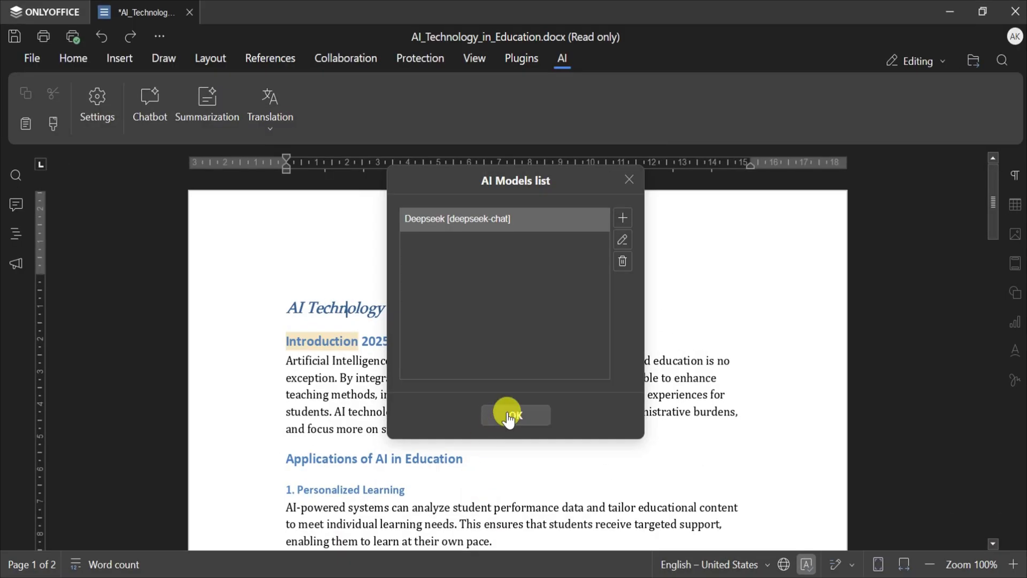
# Assign Deepseek to the text analysis task and apply the AI configuration.
pyautogui.click(509, 415)
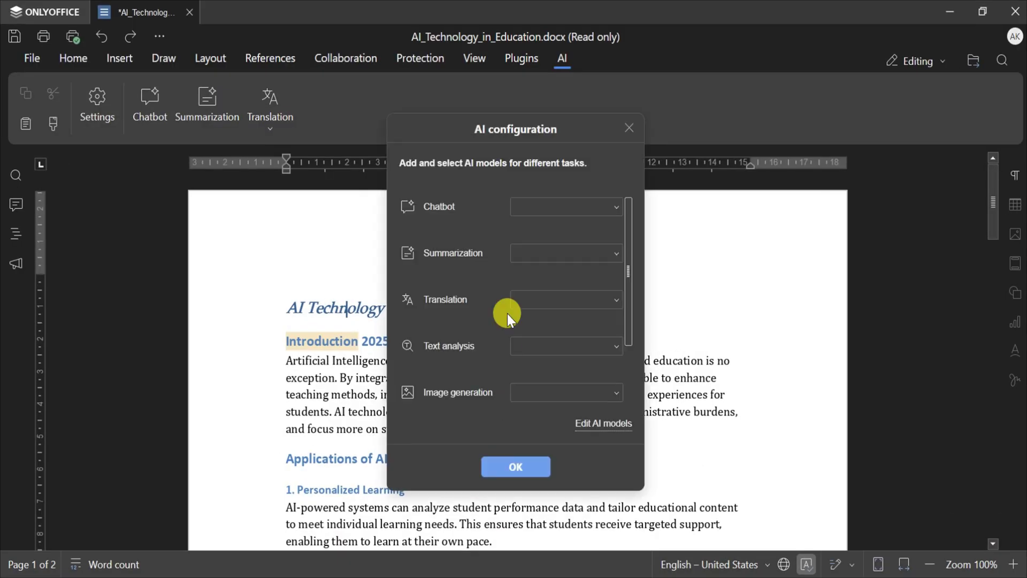
pyautogui.scroll(-2, 534, 288)
pyautogui.click(562, 267)
pyautogui.click(561, 285)
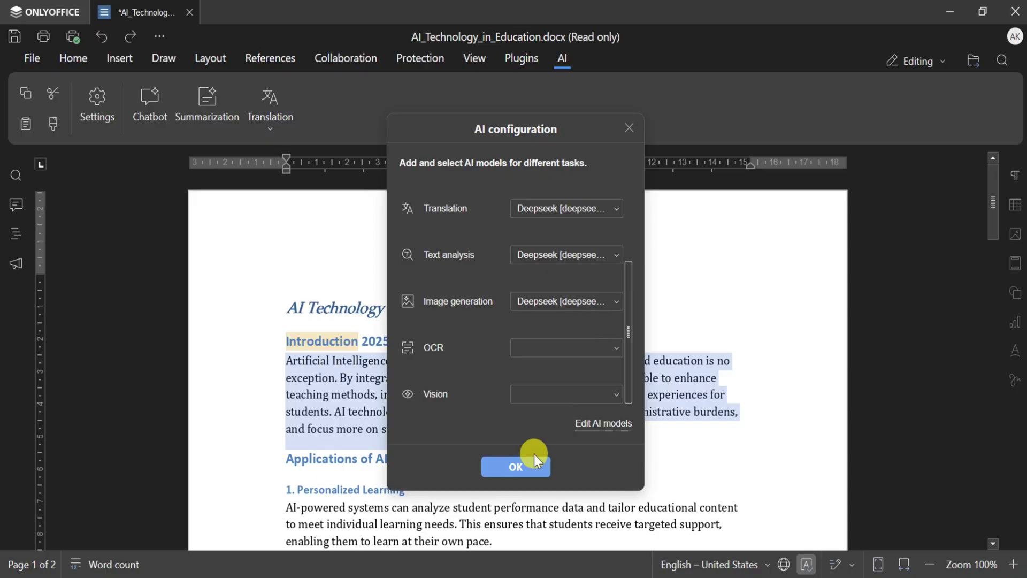
pyautogui.click(515, 466)
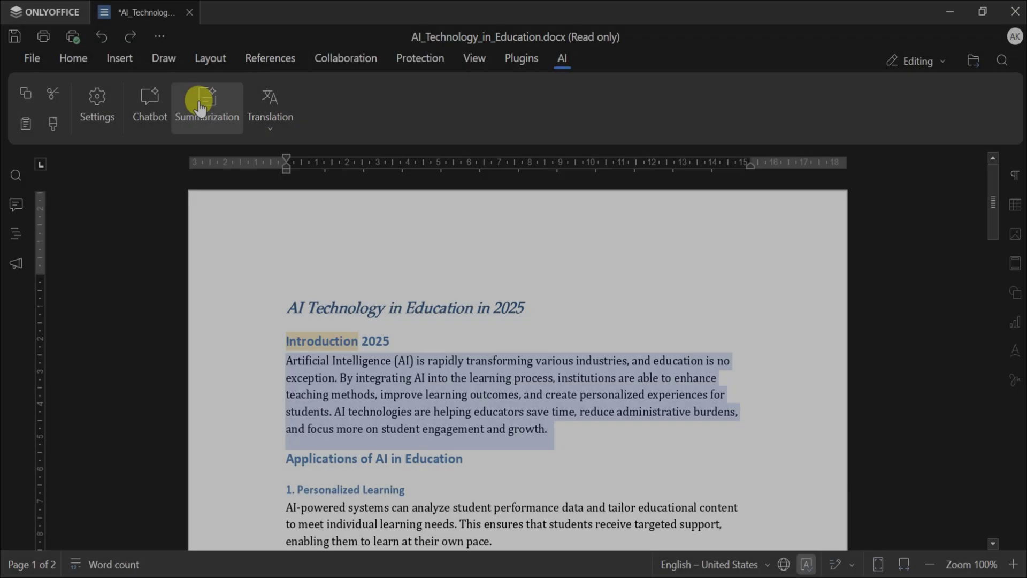
# Briefly open Summarization, Chatbot and Translation on the introduction, then return to the Home page.
pyautogui.click(202, 102)
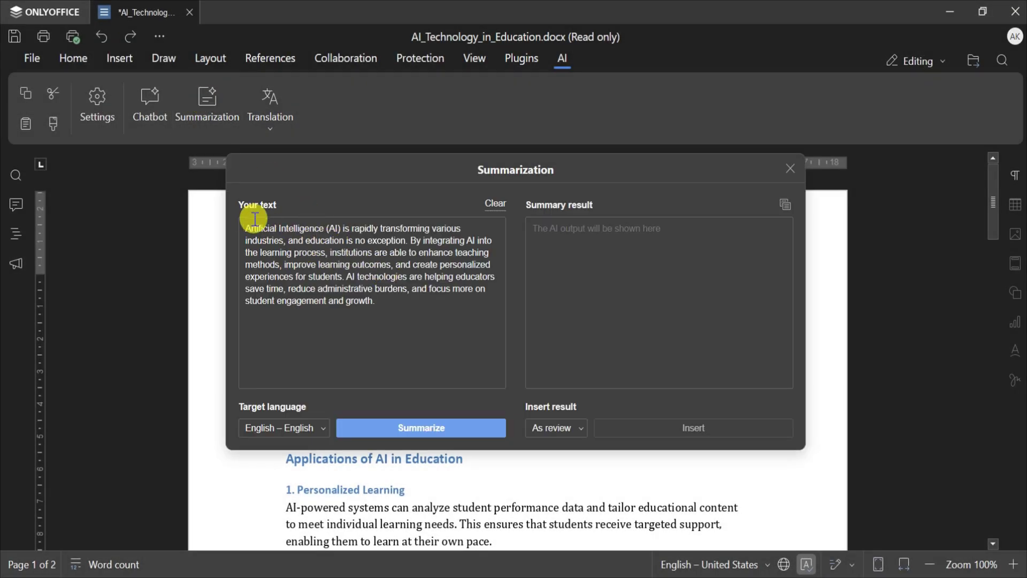
pyautogui.press('Escape')
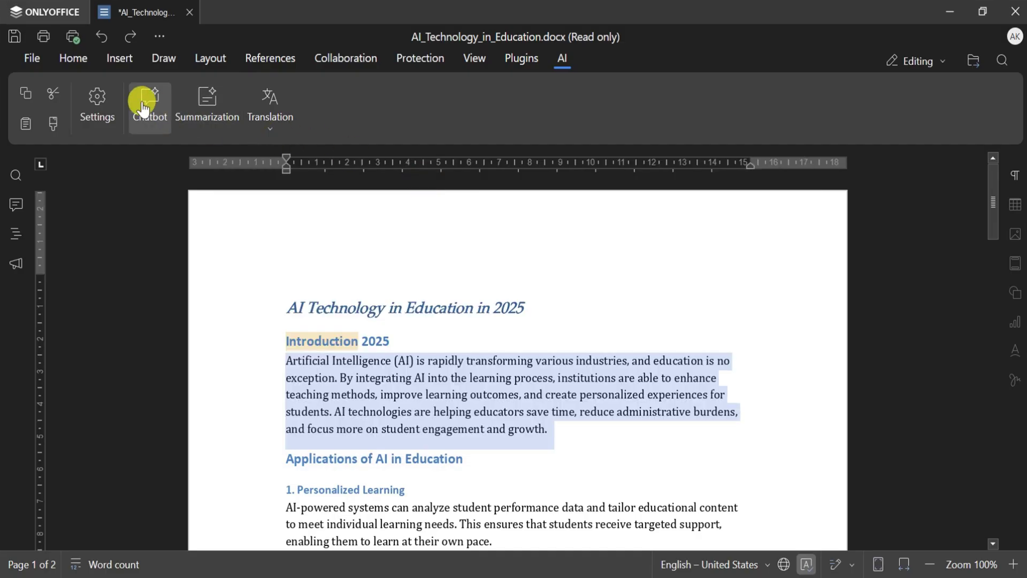
pyautogui.click(141, 107)
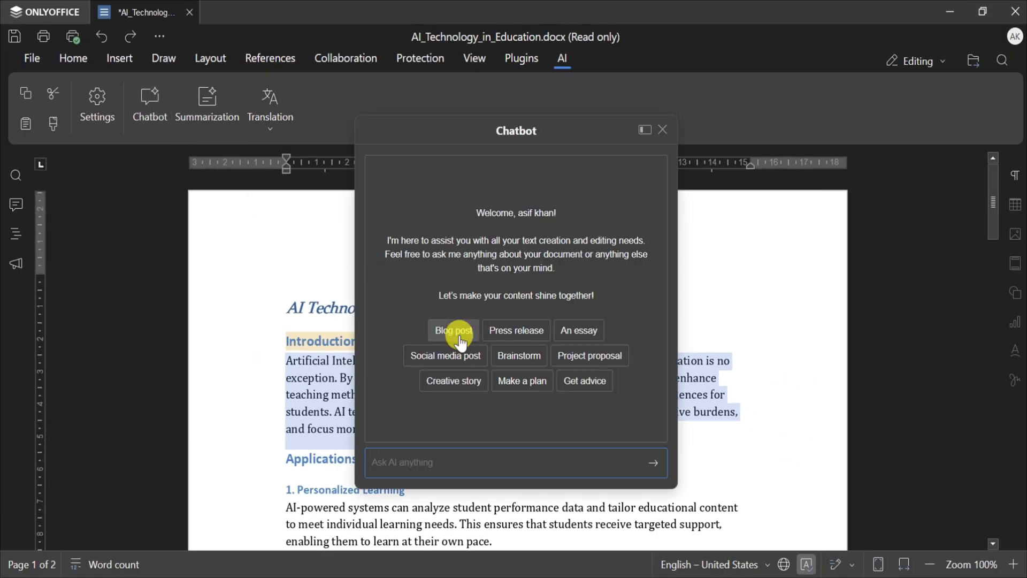
pyautogui.press('Escape')
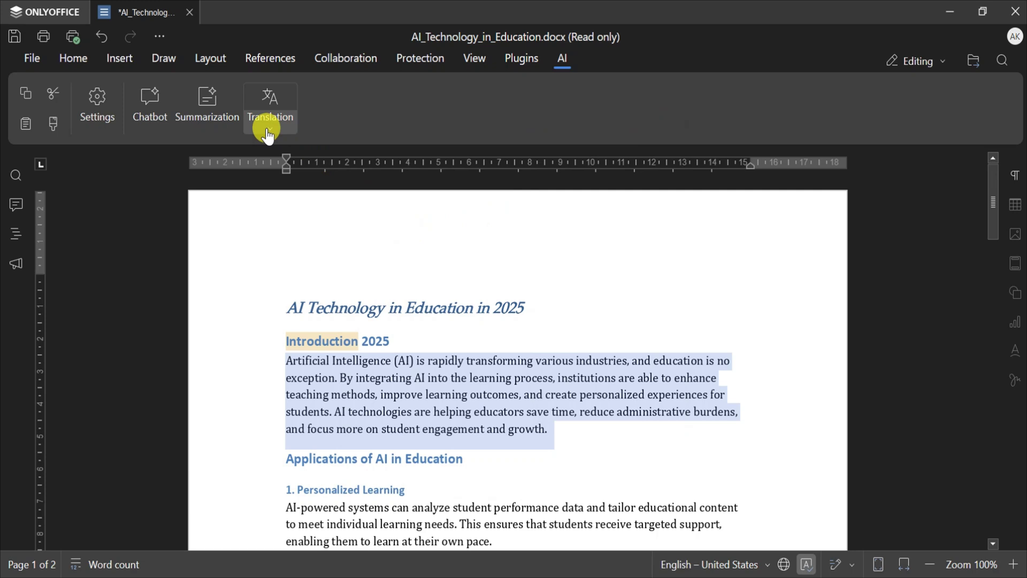
pyautogui.click(270, 120)
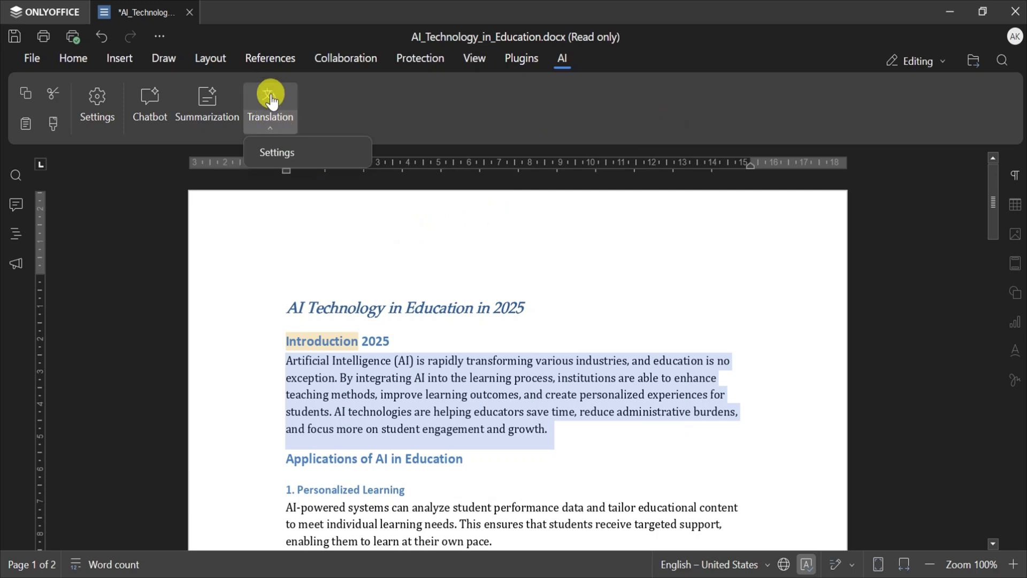
pyautogui.click(272, 101)
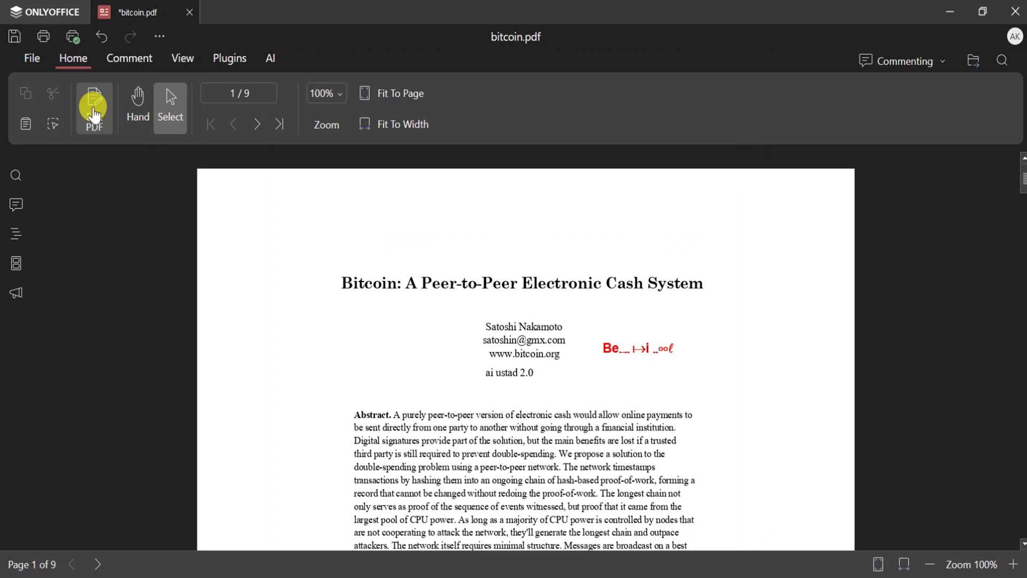
# Open bitcoin.pdf for editing and append 'in 2025' to its title.
pyautogui.click(94, 106)
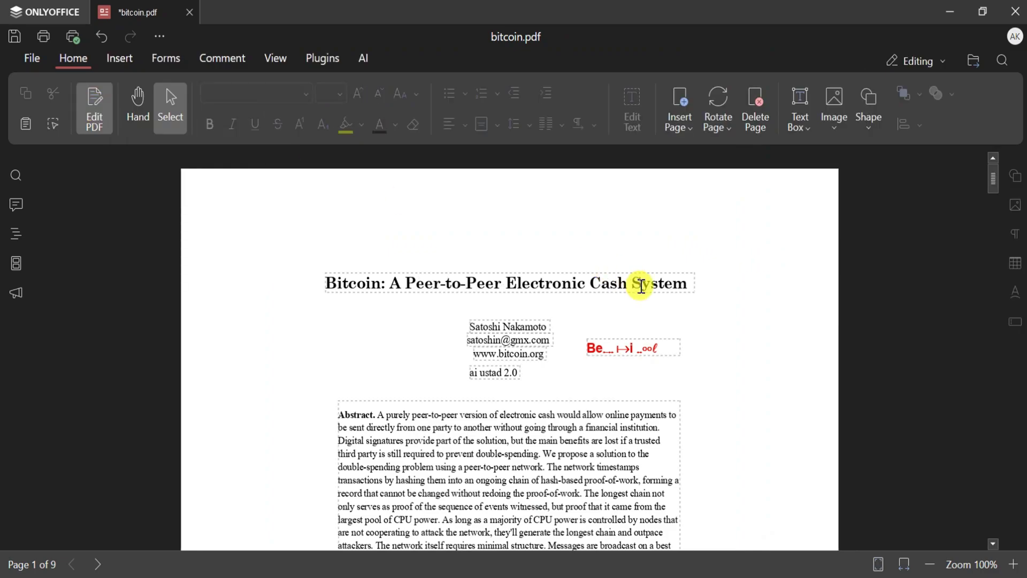
pyautogui.click(688, 282)
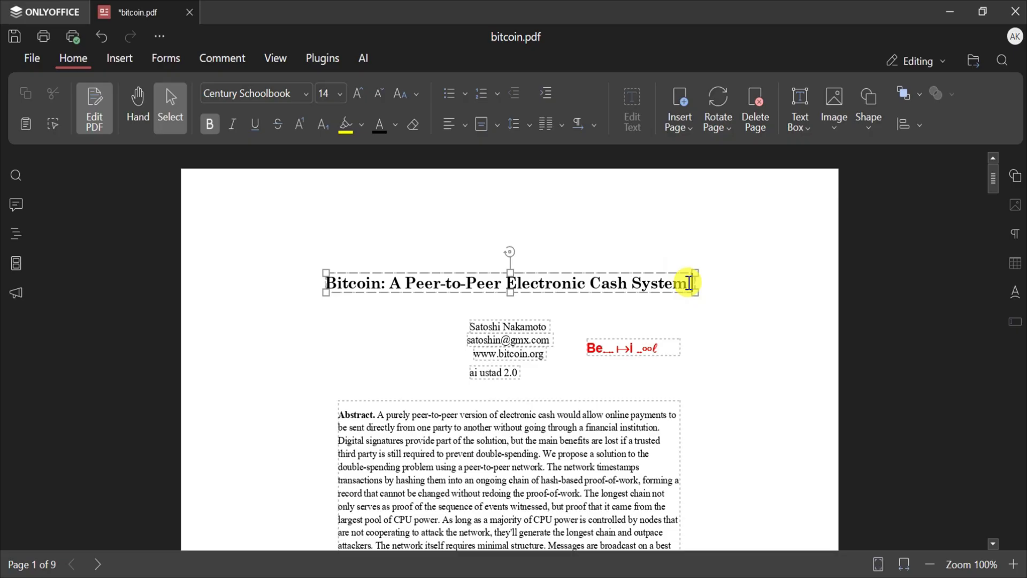
pyautogui.write('in 2025')
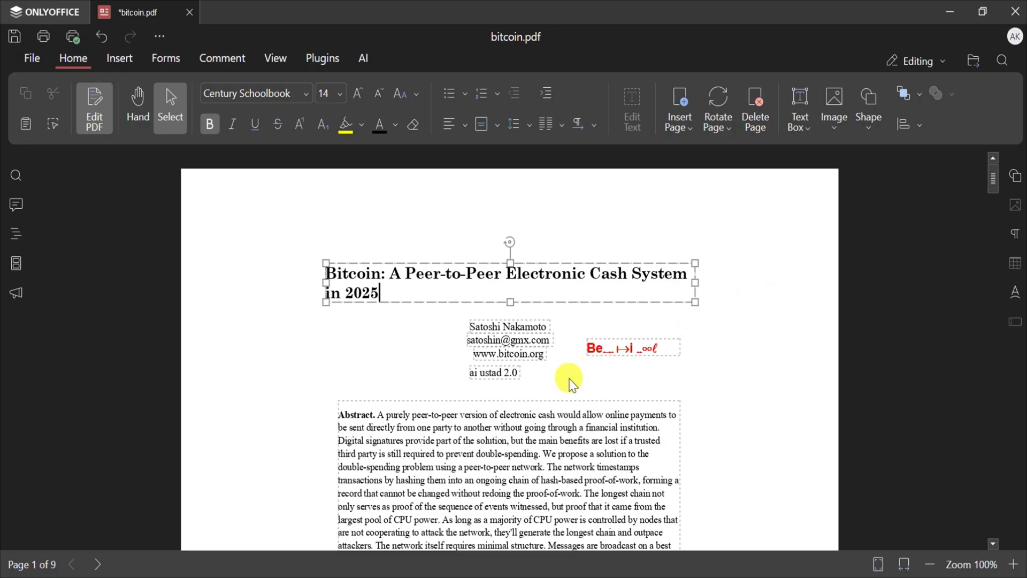
# Highlight the Abstract paragraph, then draw an ellipse and undo it.
pyautogui.scroll(-3, 579, 382)
pyautogui.moveTo(576, 499); pyautogui.dragTo(333, 342)
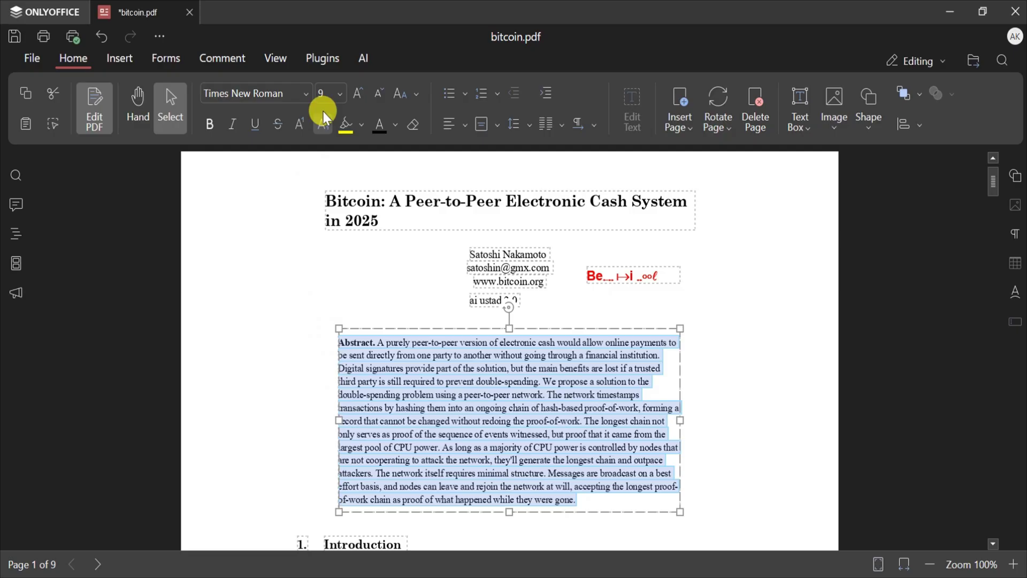
pyautogui.click(344, 125)
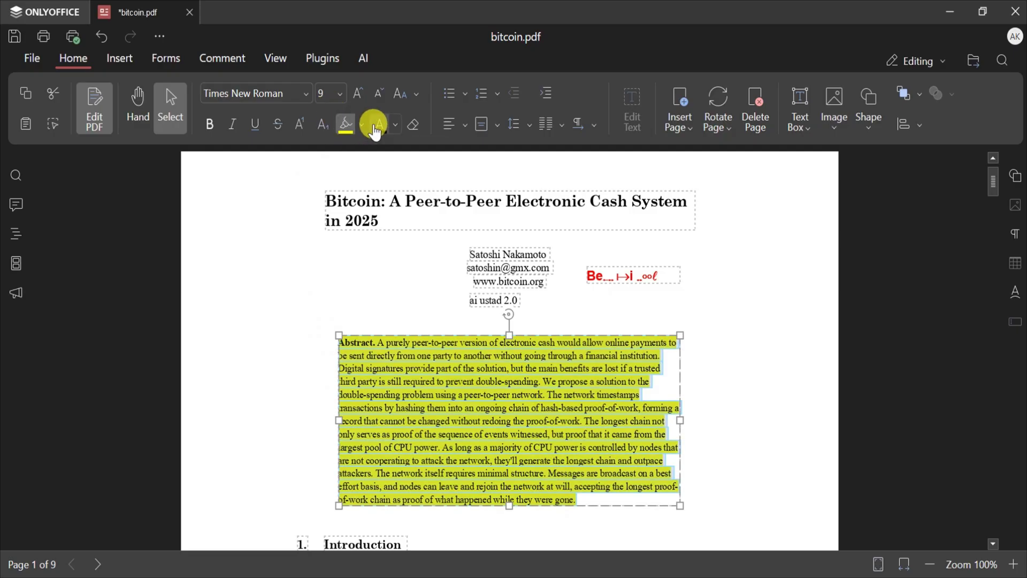
pyautogui.click(420, 101)
pyautogui.moveTo(567, 191)
pyautogui.mouseDown()
pyautogui.moveTo(668, 217)
pyautogui.moveTo(650, 182)
pyautogui.mouseUp()
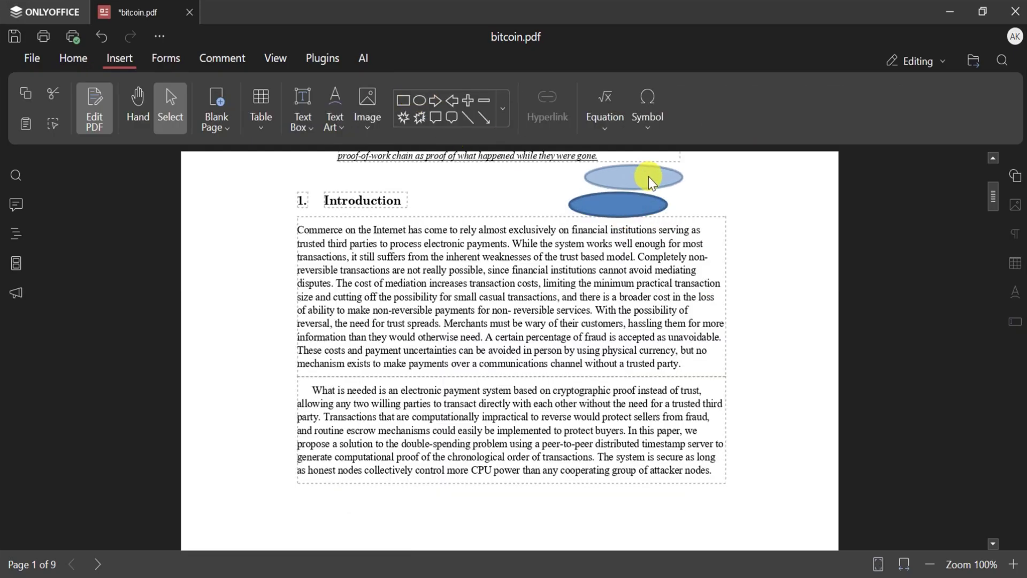
pyautogui.hotkey('ctrl', 'z')
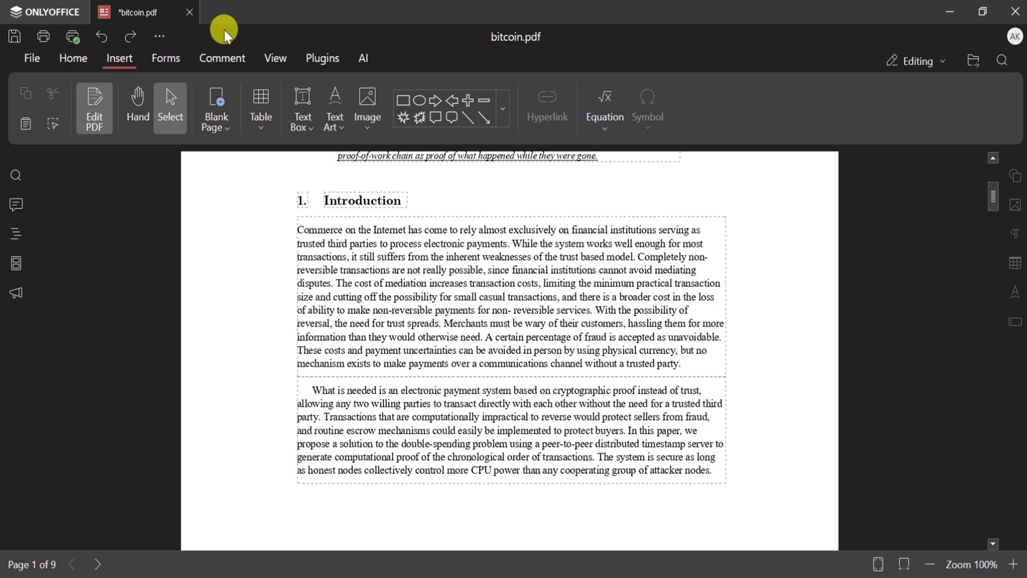
pyautogui.click(219, 60)
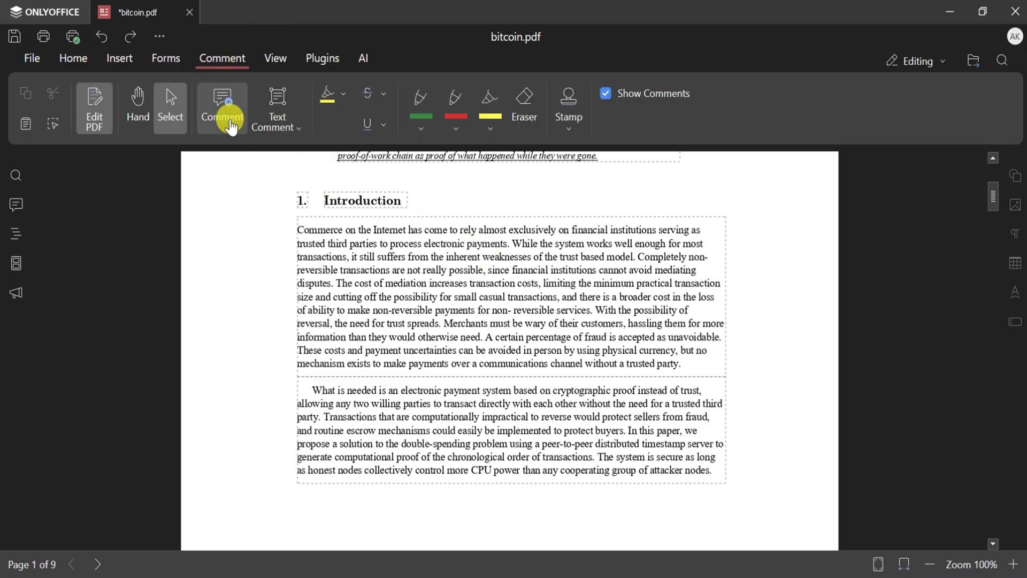
pyautogui.click(218, 119)
pyautogui.write('new pdf')
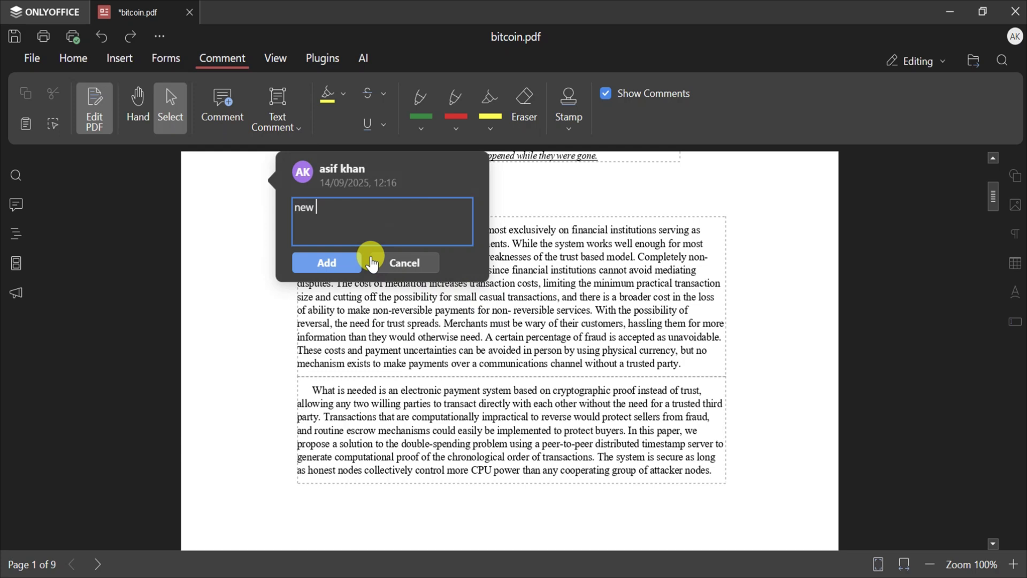
pyautogui.click(339, 261)
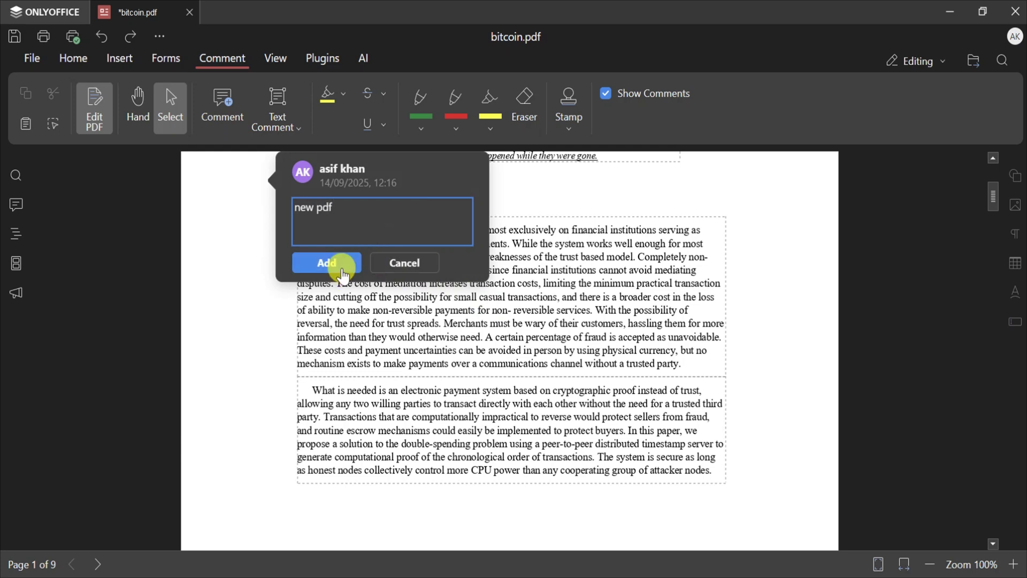
pyautogui.click(617, 233)
pyautogui.scroll(2, 641, 195)
pyautogui.scroll(2, 642, 196)
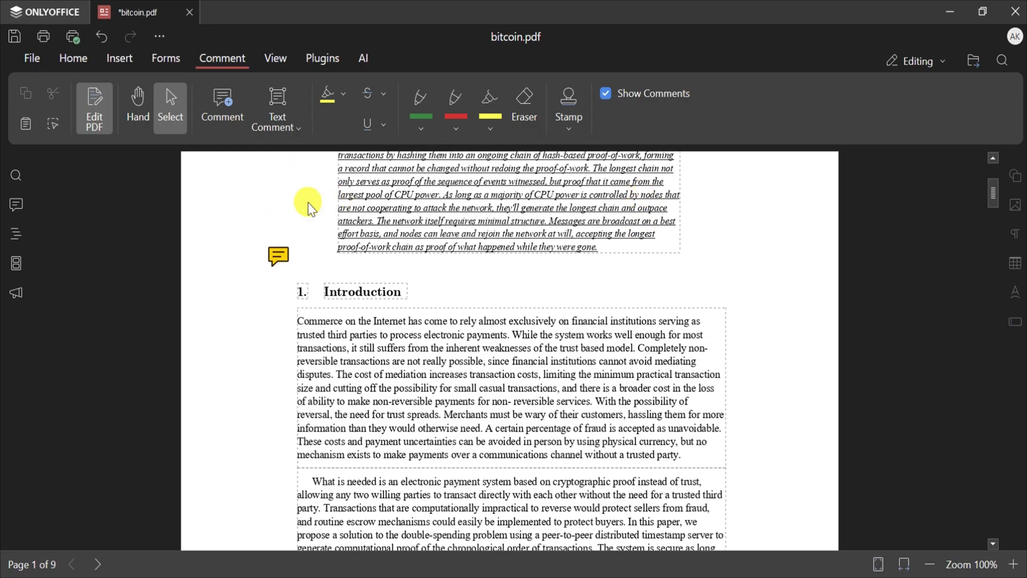
pyautogui.click(279, 252)
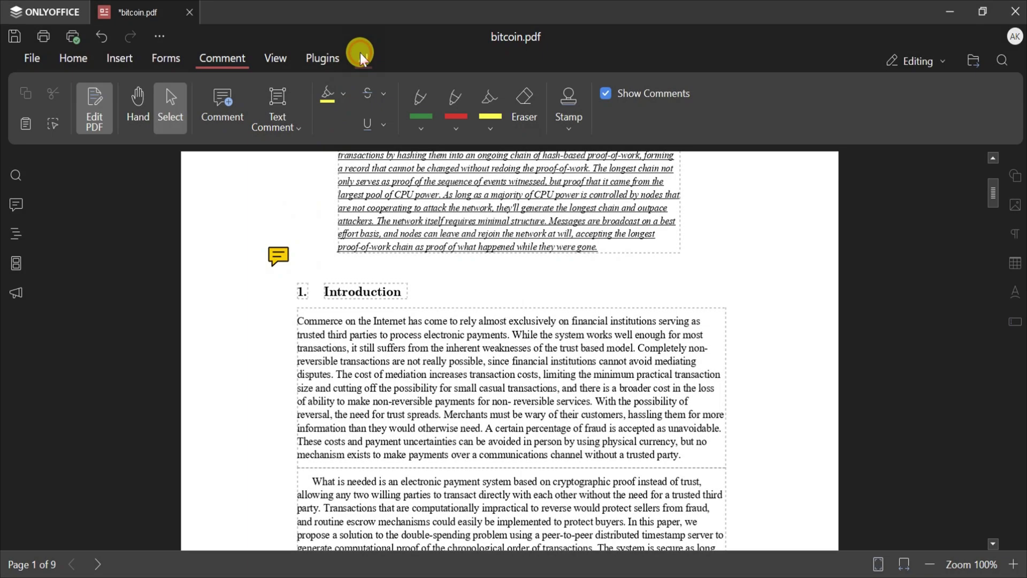
# Append 'in 2025' to the slide 1 title and highlight the title in red.
pyautogui.click(362, 56)
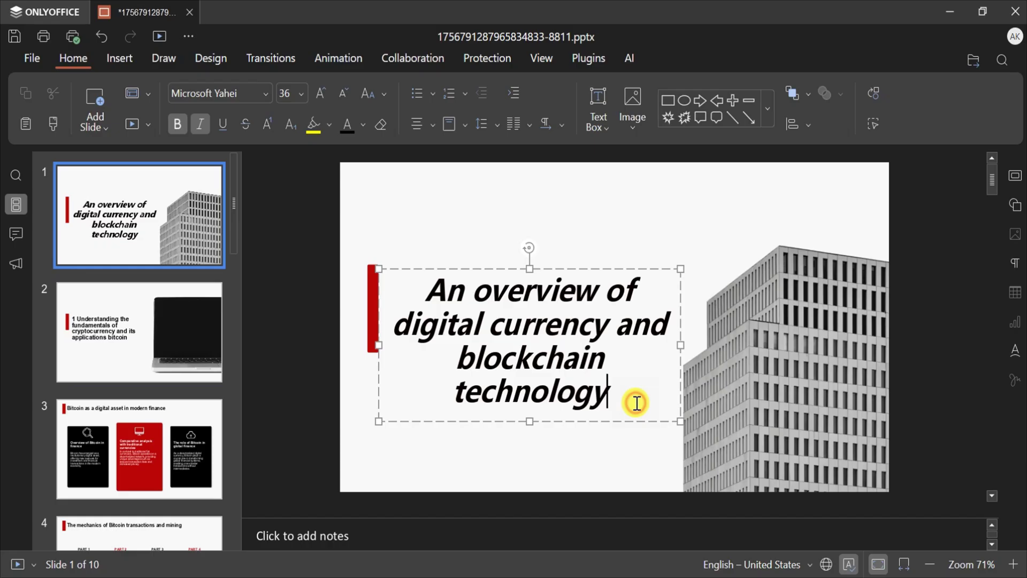
pyautogui.write('in 2')
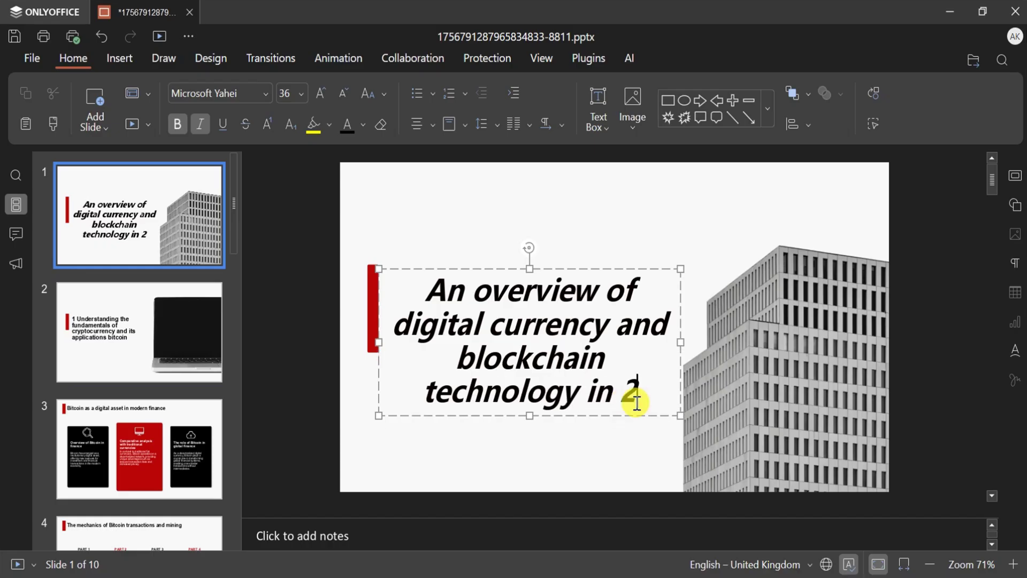
pyautogui.write('025')
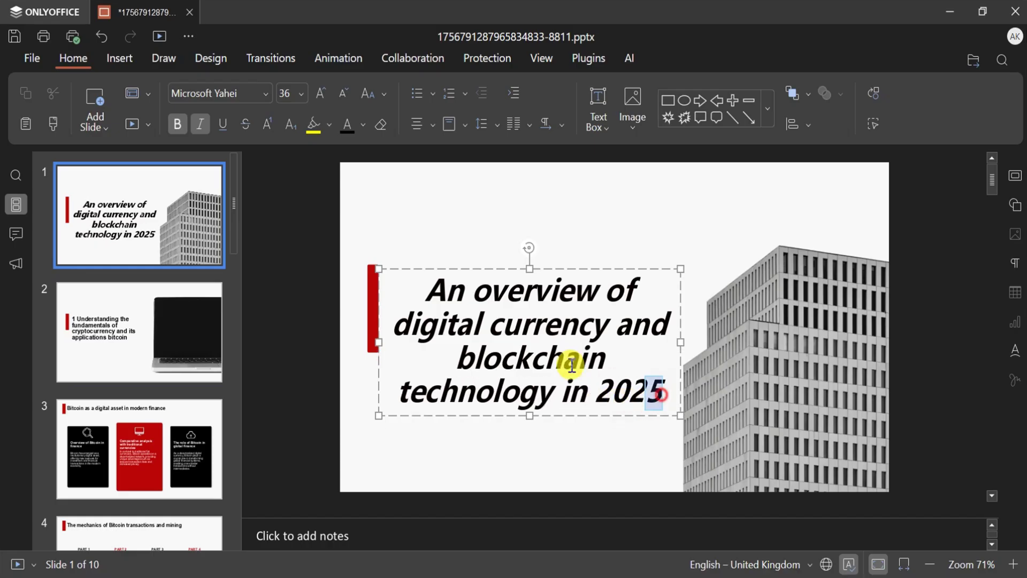
pyautogui.hotkey('ctrl', 'a')
pyautogui.click(313, 124)
pyautogui.click(353, 188)
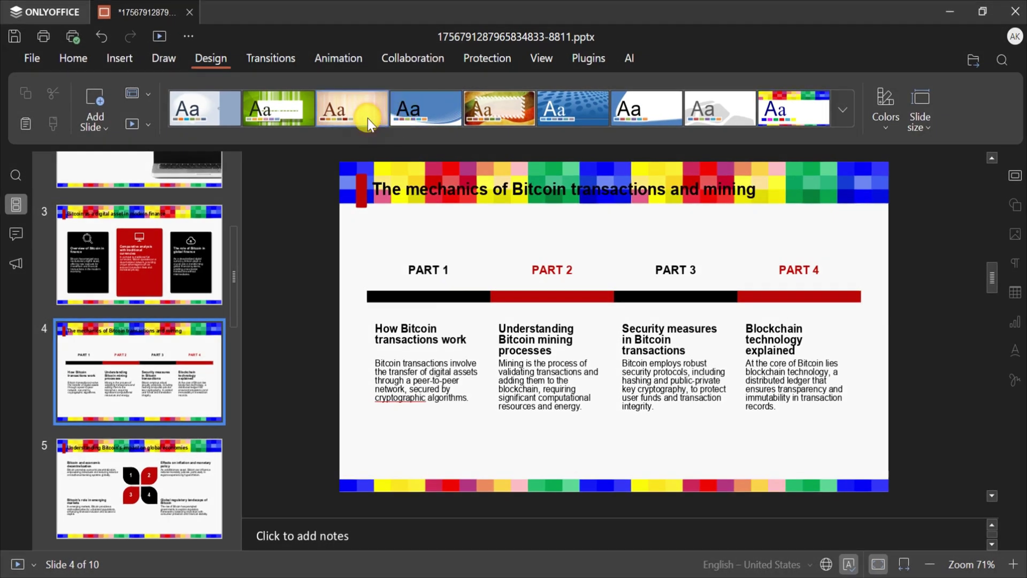
# Try a few themes and apply the blue dotted theme to all slides.
pyautogui.click(418, 114)
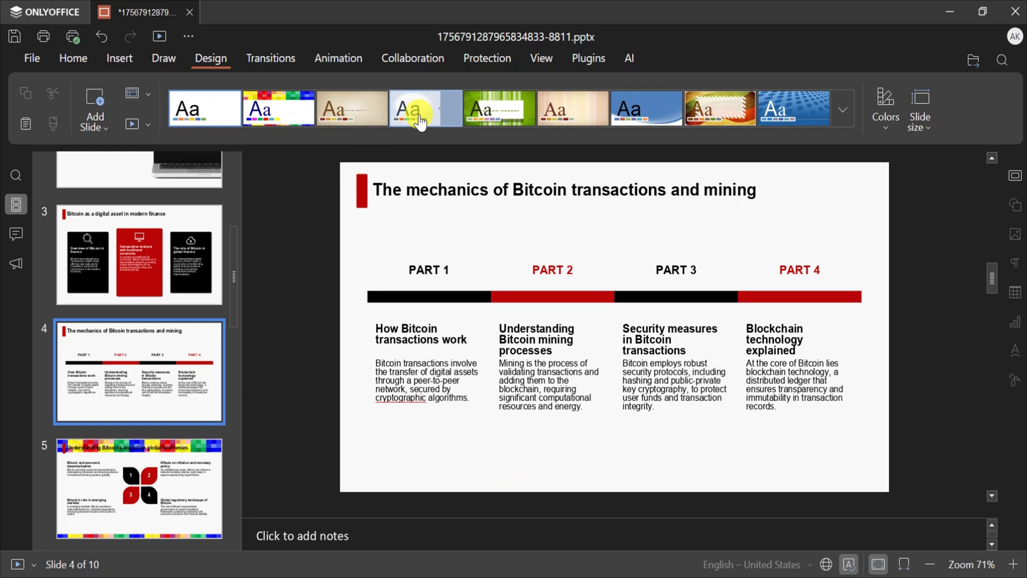
pyautogui.click(419, 114)
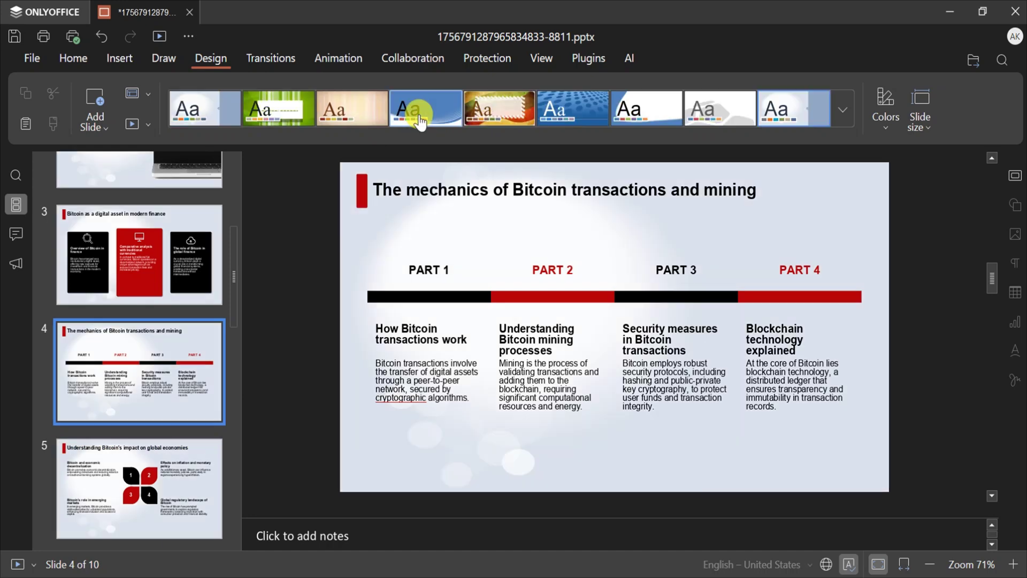
pyautogui.click(578, 114)
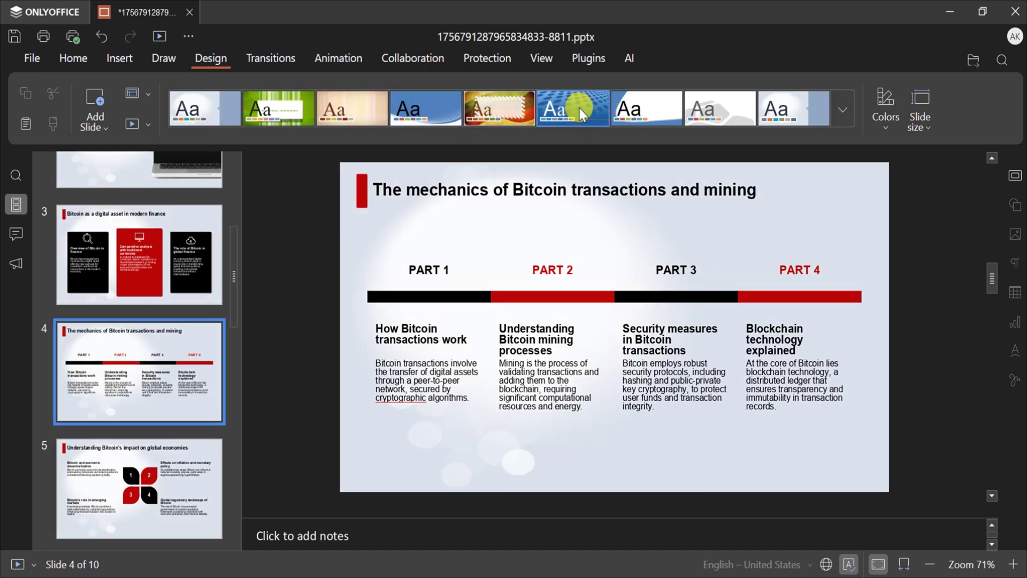
pyautogui.click(580, 108)
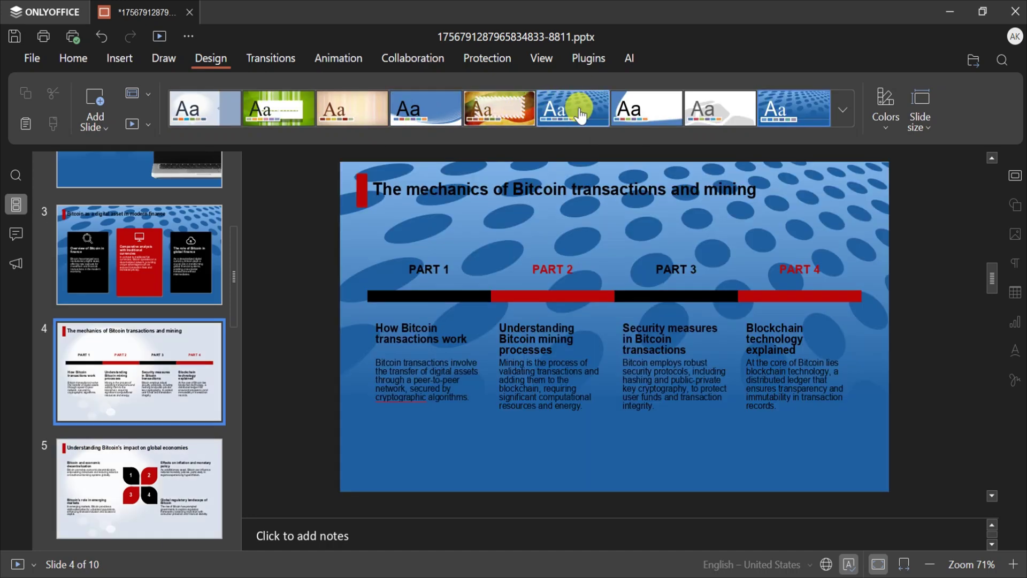
# Give slide 4 a Fade transition, then look through the Collaboration, Protection and View tabs.
pyautogui.click(280, 58)
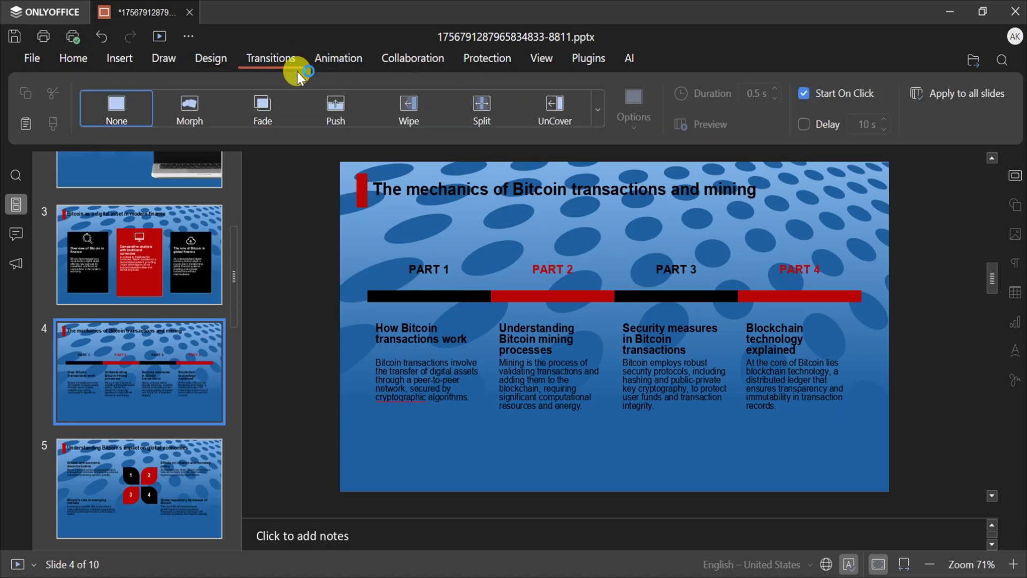
pyautogui.click(272, 112)
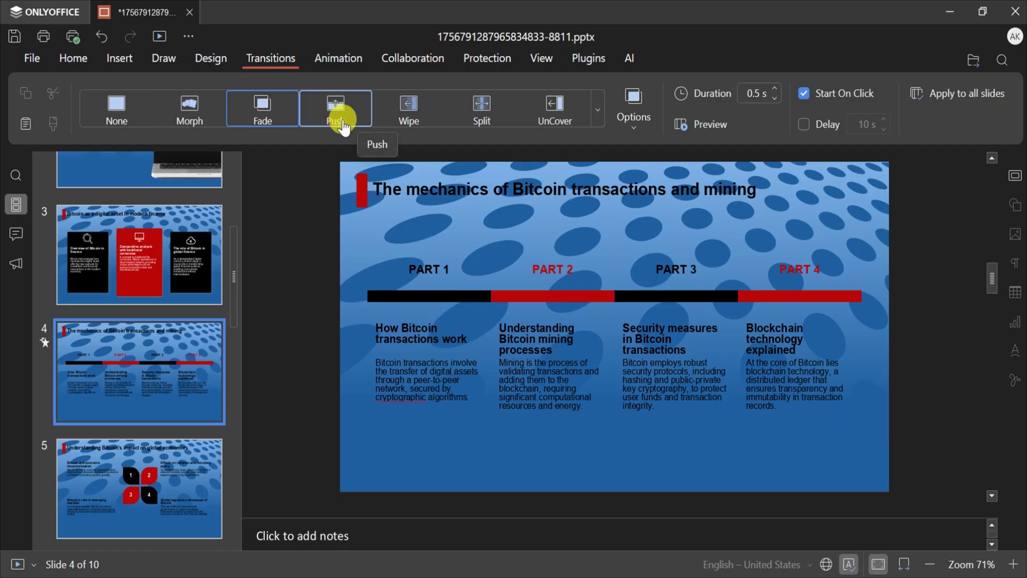
pyautogui.click(413, 58)
pyautogui.click(487, 193)
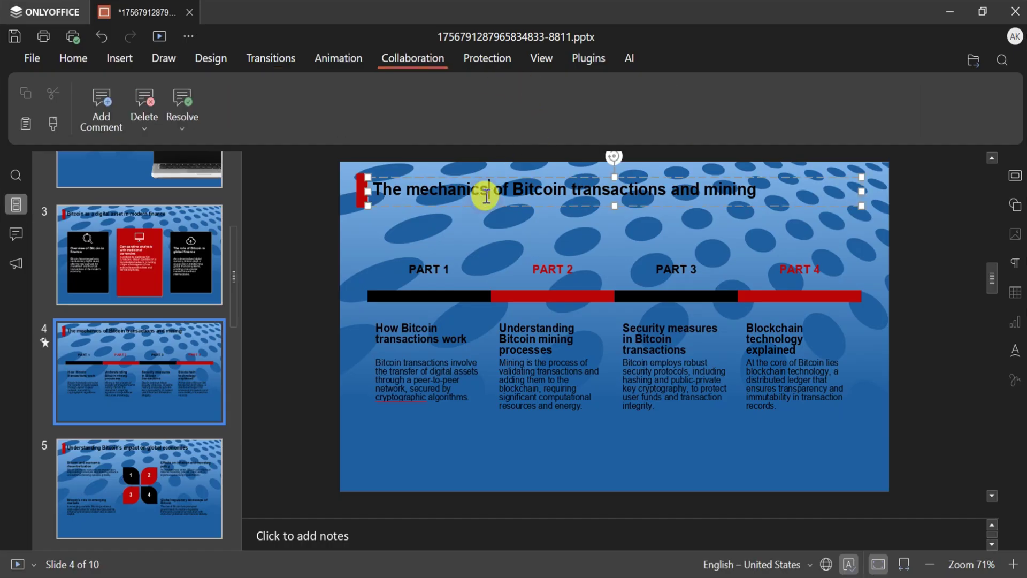
pyautogui.click(491, 56)
pyautogui.click(537, 59)
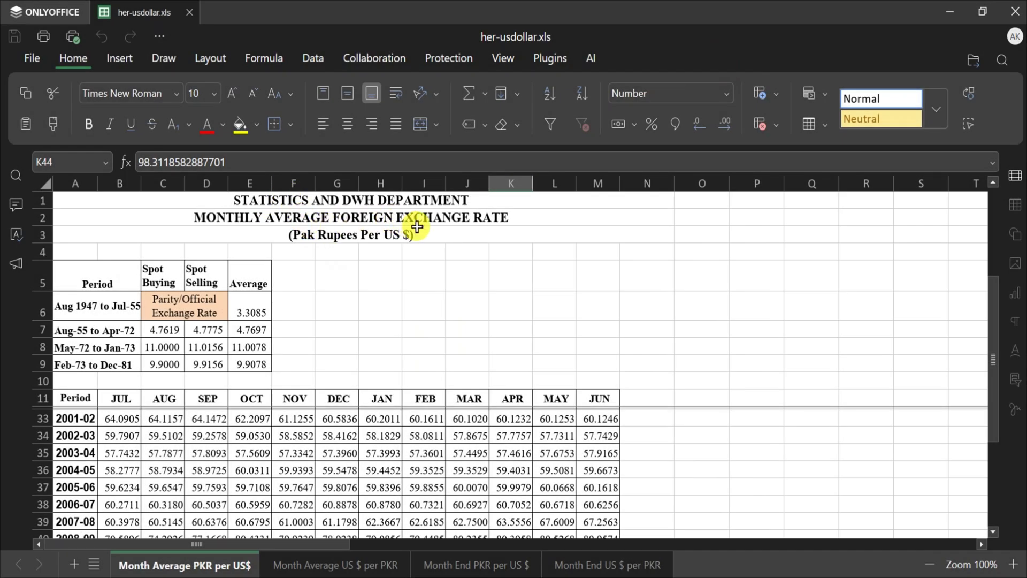
# Append 'in 2025' to the A3 subtitle and colour the whole text red.
pyautogui.click(416, 234)
pyautogui.doubleClick(416, 234)
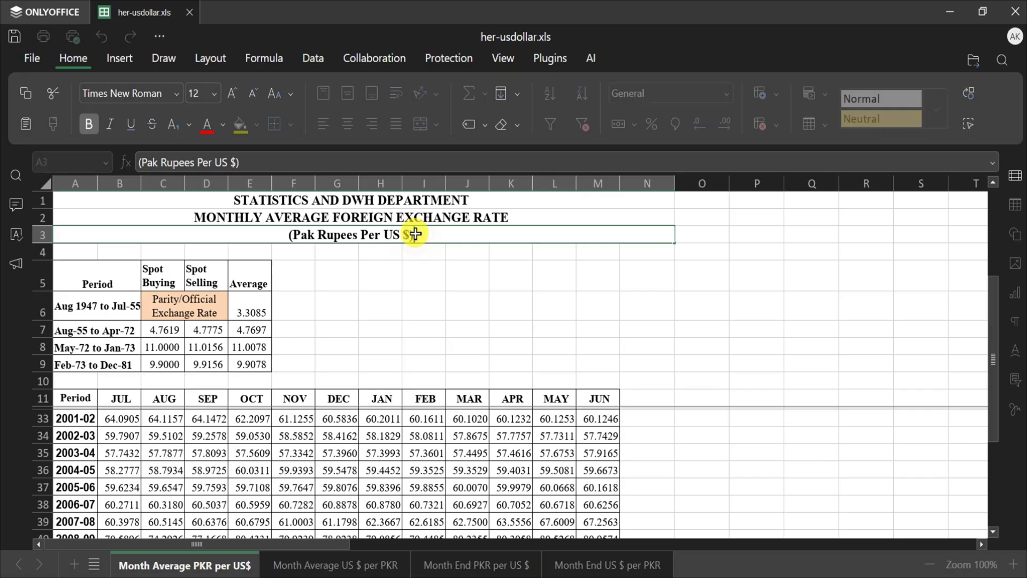
pyautogui.write('in')
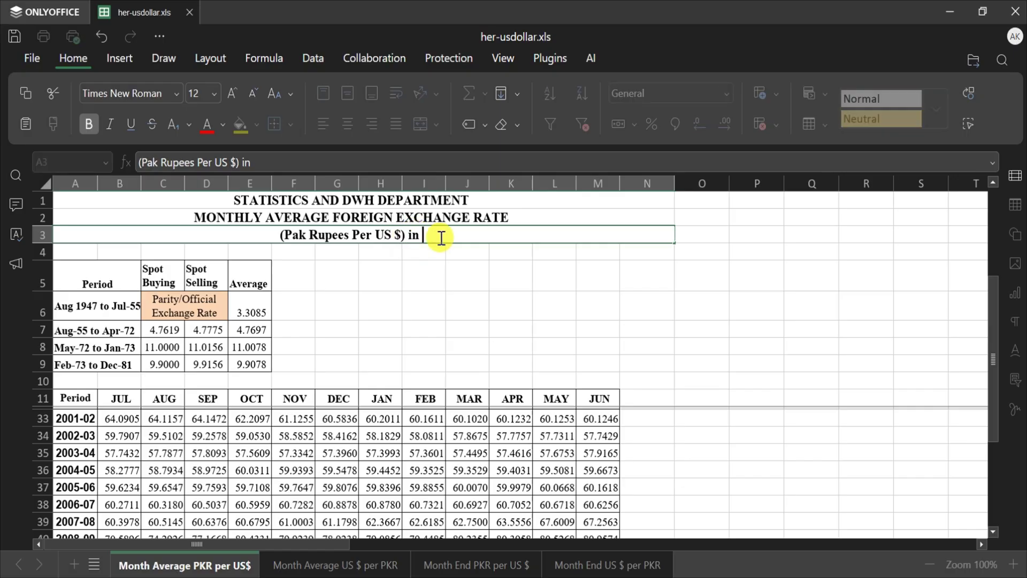
pyautogui.write(' 2025')
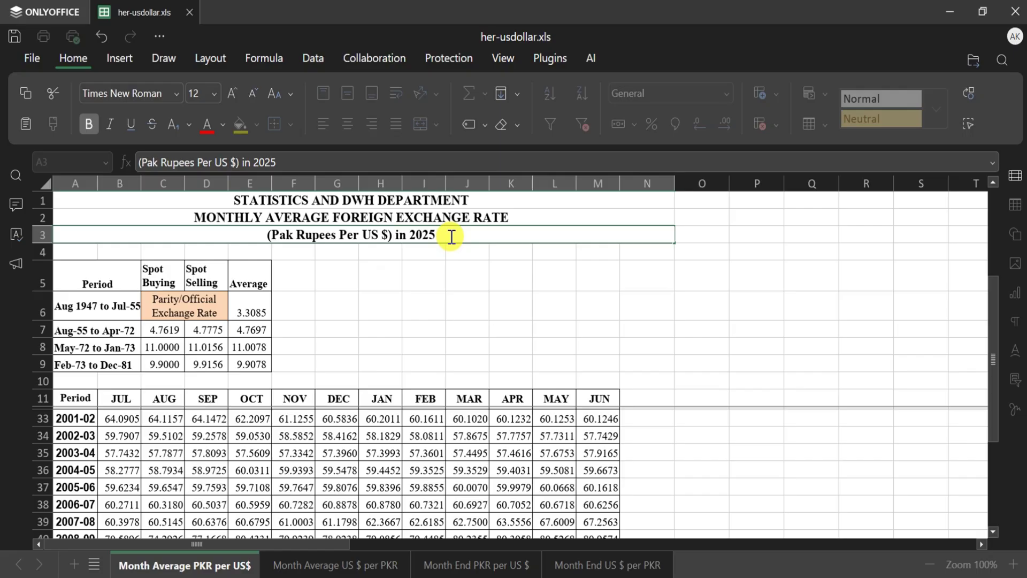
pyautogui.moveTo(451, 237)
pyautogui.mouseDown()
pyautogui.moveTo(298, 245)
pyautogui.moveTo(266, 235)
pyautogui.mouseUp()
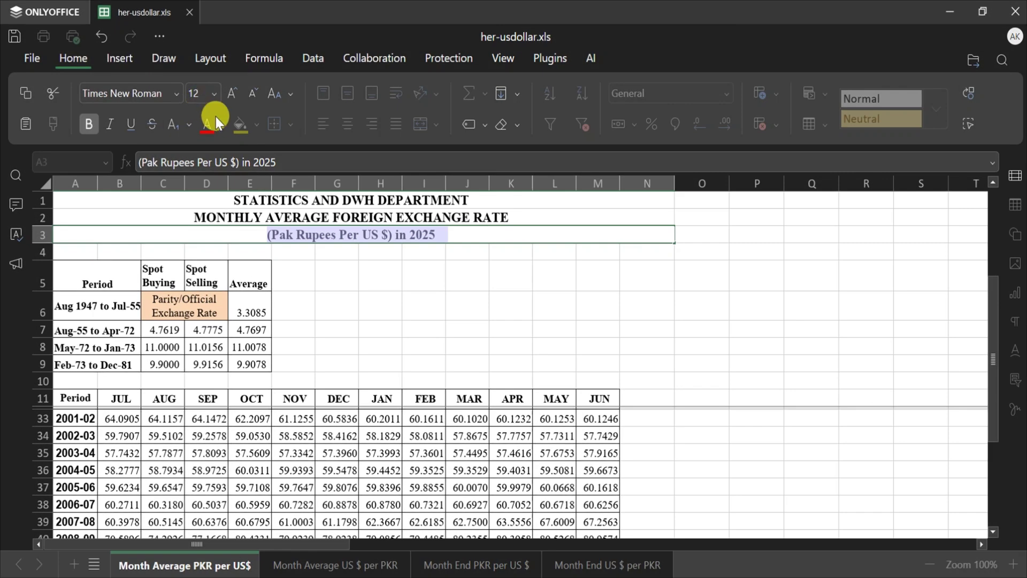
pyautogui.click(213, 132)
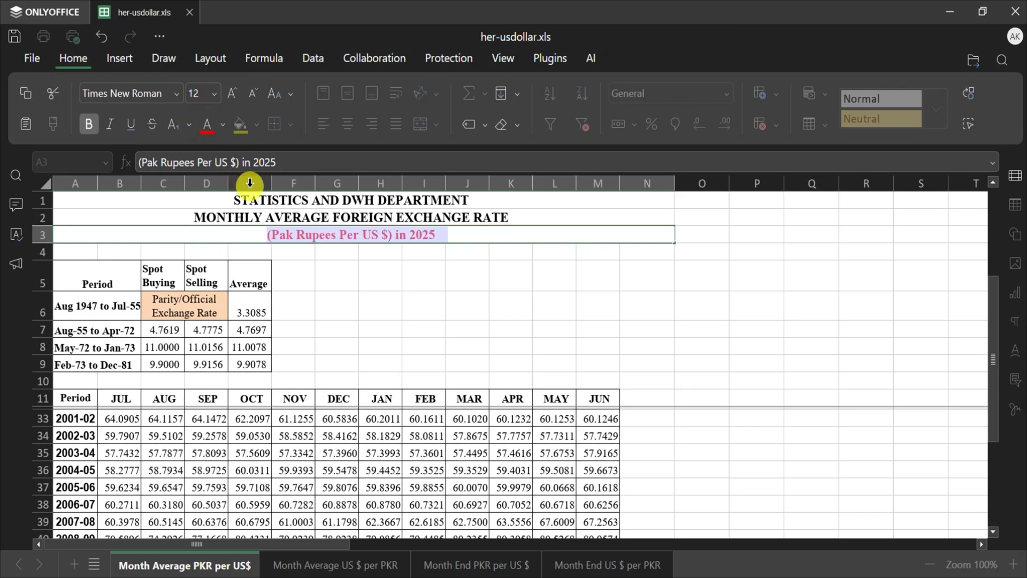
pyautogui.click(320, 254)
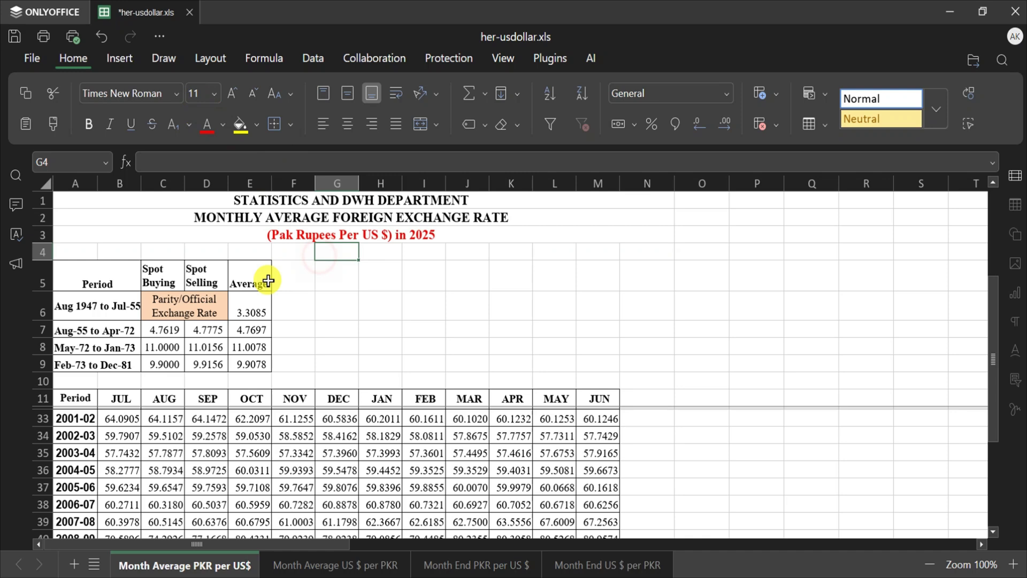
# Fill M44 with the AVERAGE of the JUN values M12:M44, giving 43.6574.
pyautogui.click(268, 60)
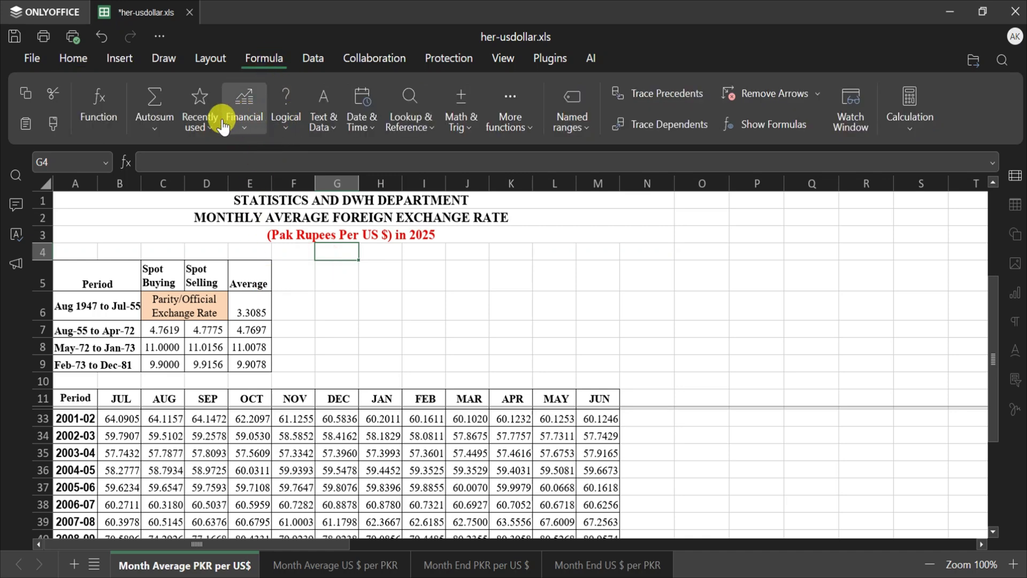
pyautogui.hotkey('ctrl', 'z')
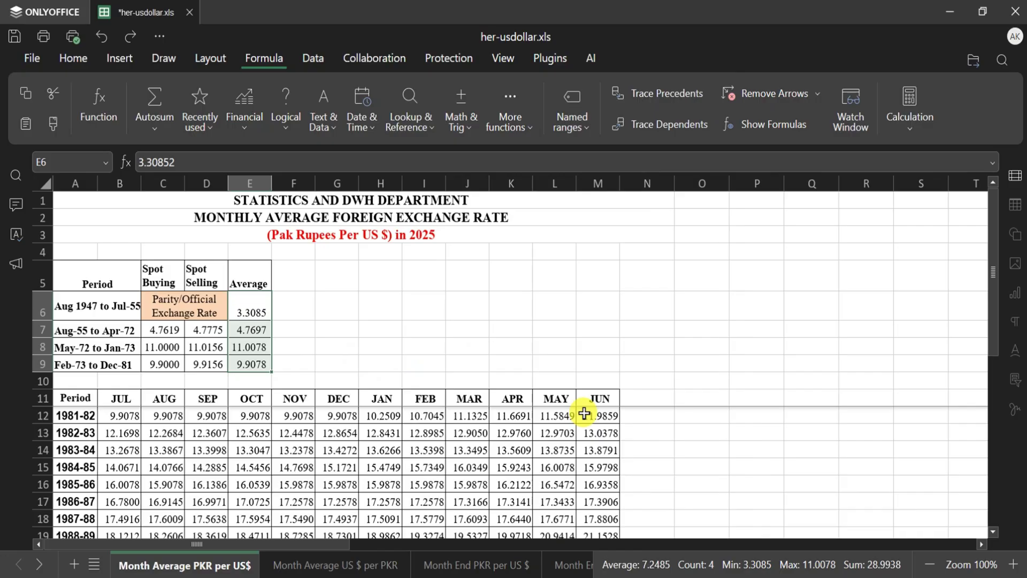
pyautogui.moveTo(584, 412); pyautogui.dragTo(620, 470)
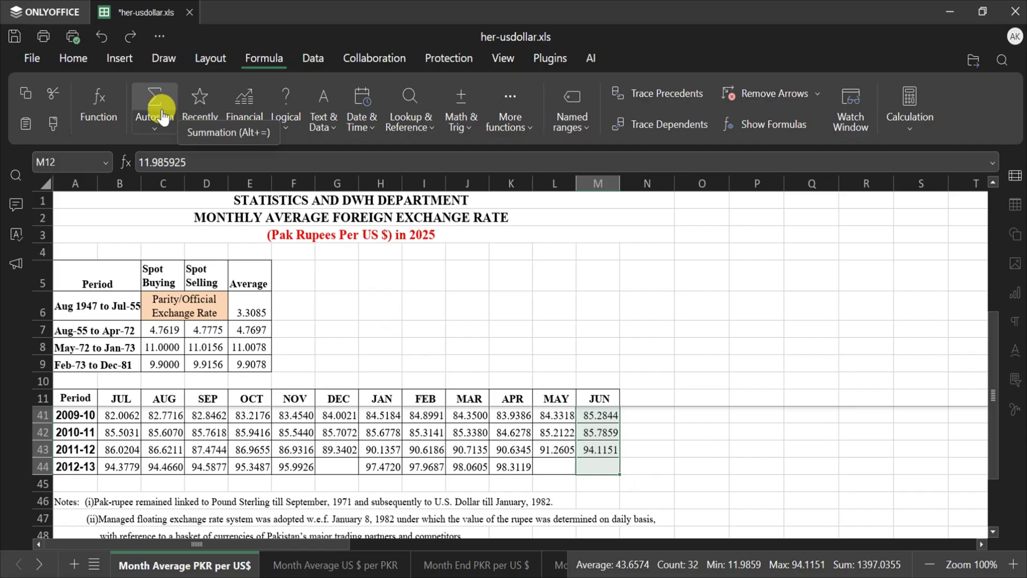
pyautogui.click(158, 127)
pyautogui.click(158, 128)
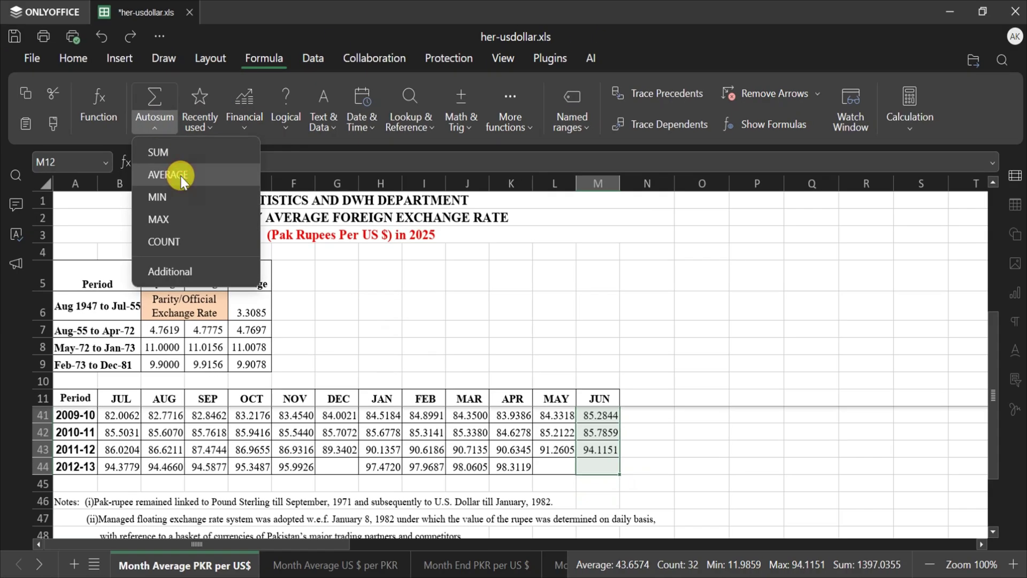
pyautogui.click(170, 175)
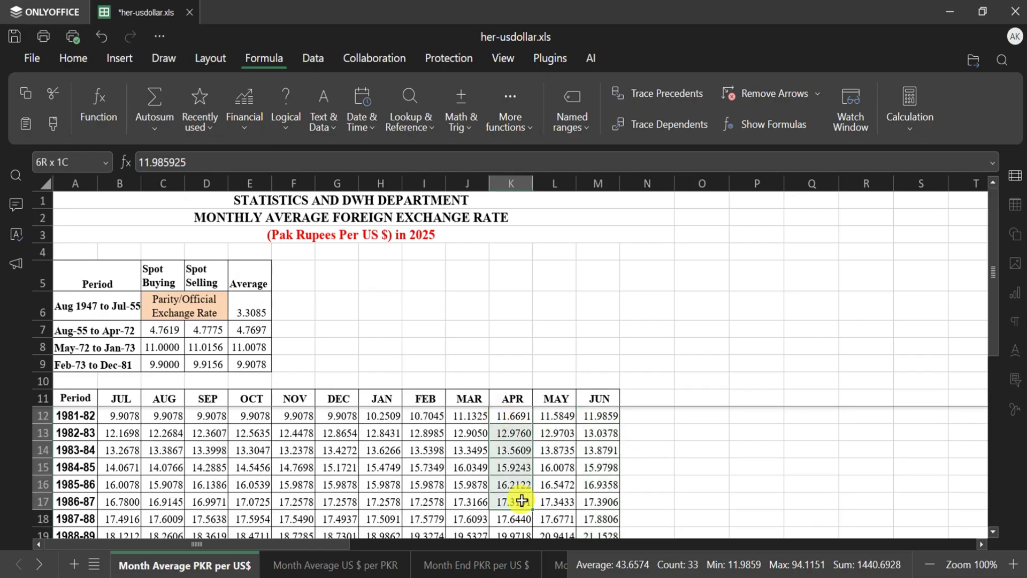
# Put the MAX of the APR column values, 98.3119, in K45.
pyautogui.moveTo(518, 492)
pyautogui.mouseDown()
pyautogui.moveTo(519, 545)
pyautogui.moveTo(517, 518)
pyautogui.mouseUp()
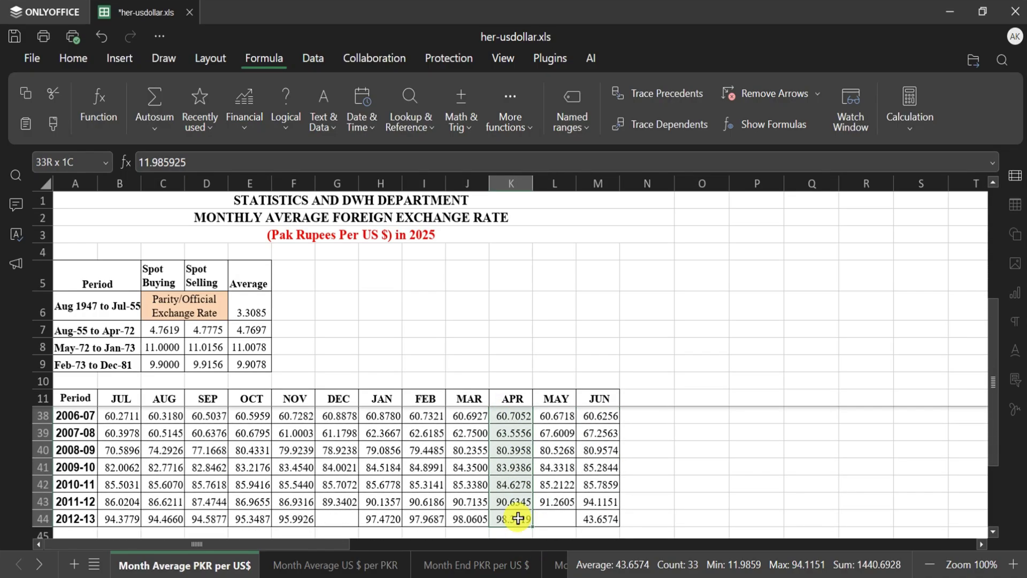
pyautogui.click(161, 130)
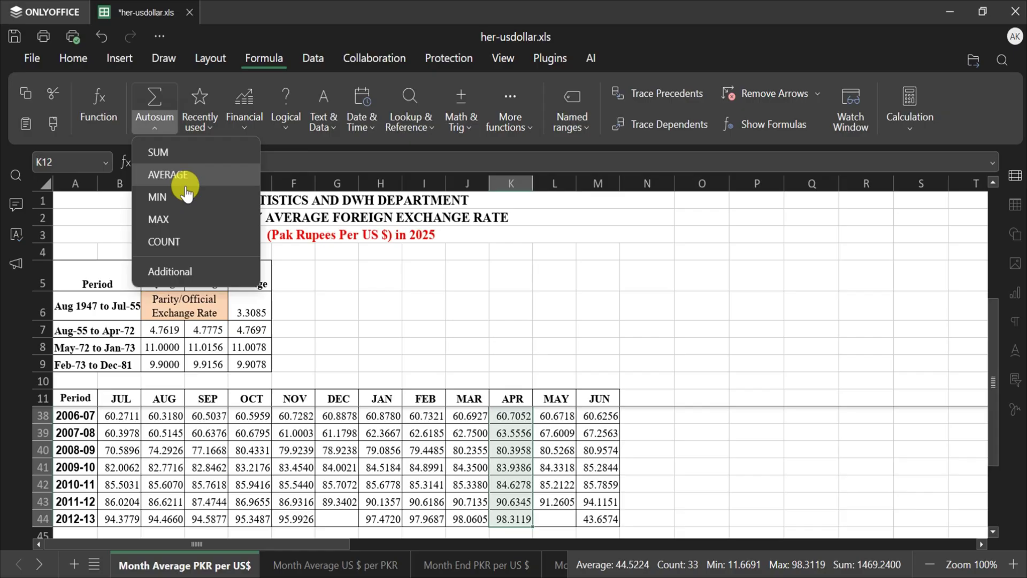
pyautogui.click(187, 231)
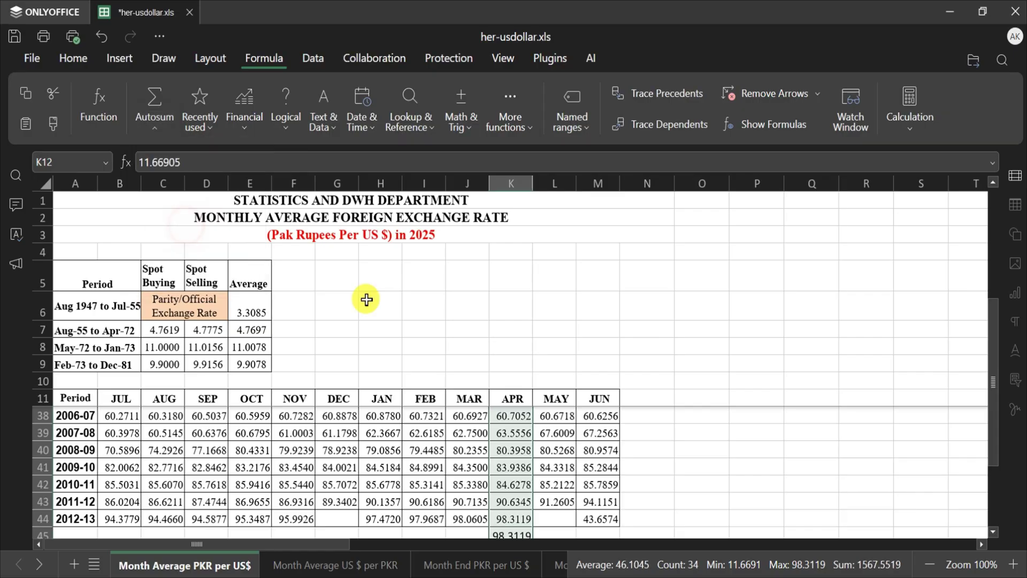